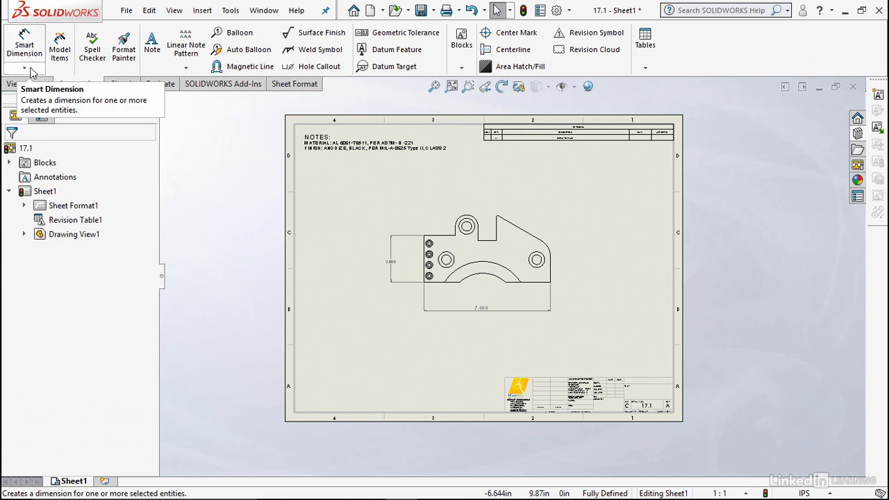
pyautogui.click(25, 68)
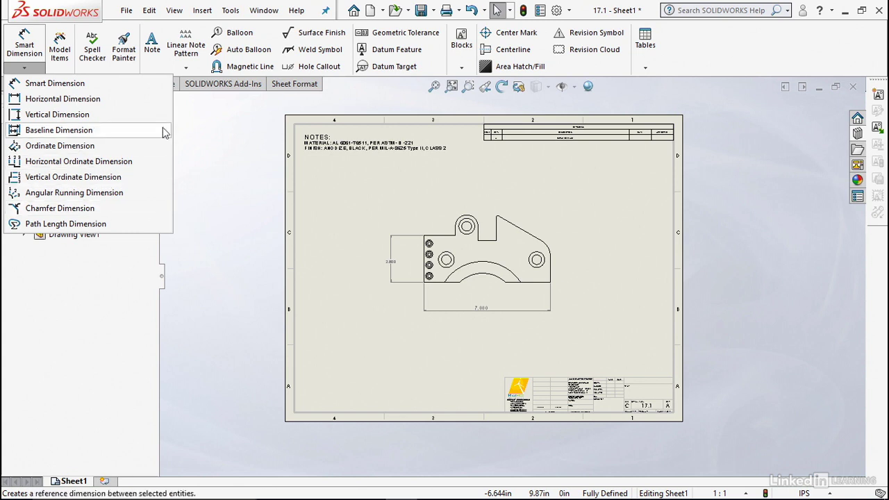
pyautogui.click(199, 129)
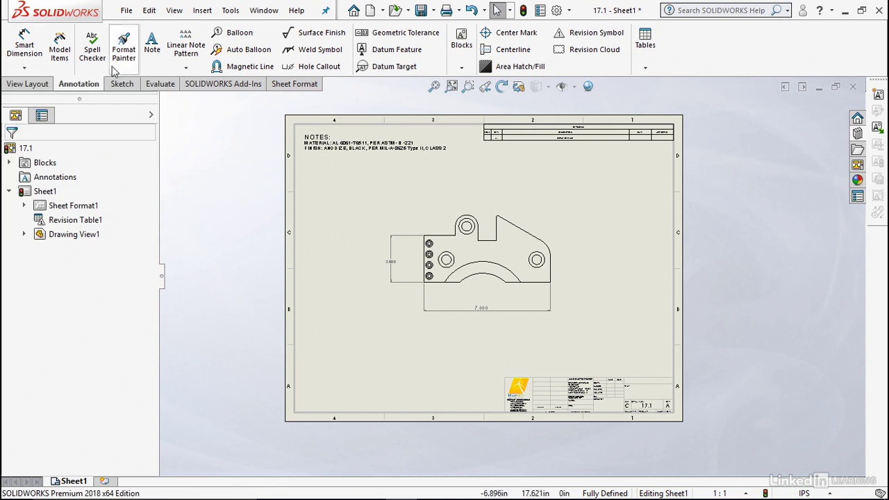
# Insert Model Items dimensions from the entire model into the drawing view, and undo the insertion.
pyautogui.click(59, 47)
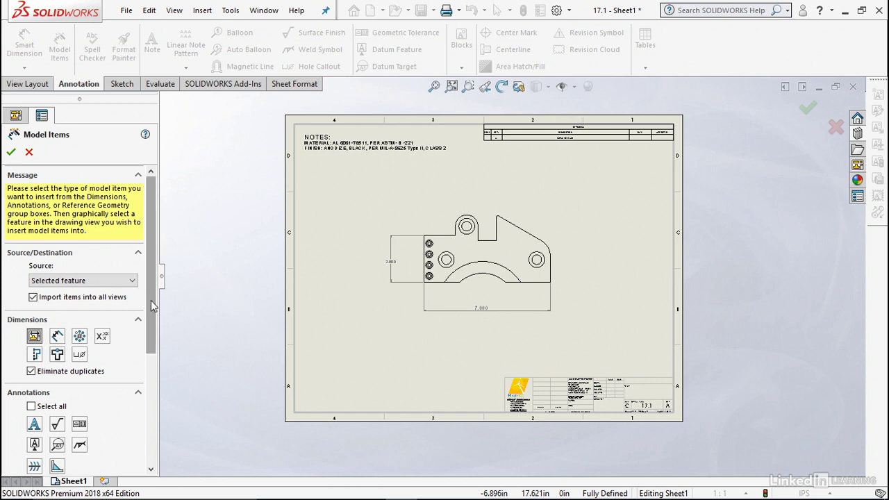
pyautogui.scroll(-3, 152, 305)
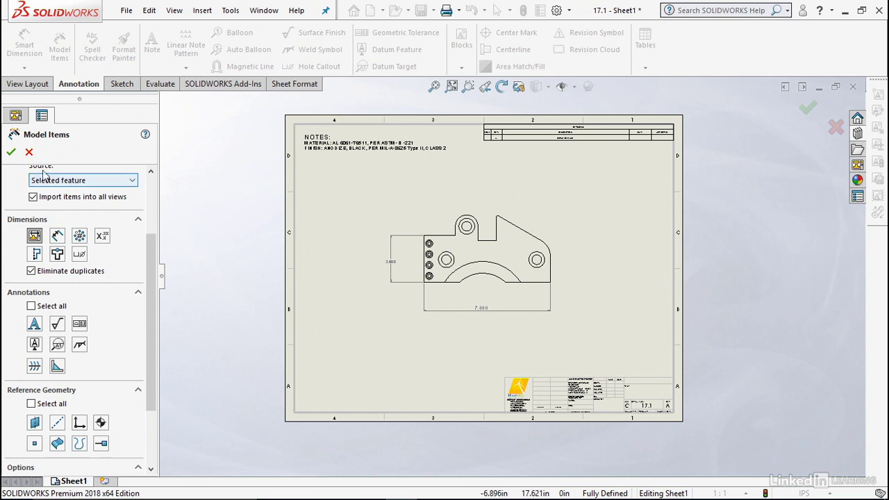
pyautogui.click(11, 151)
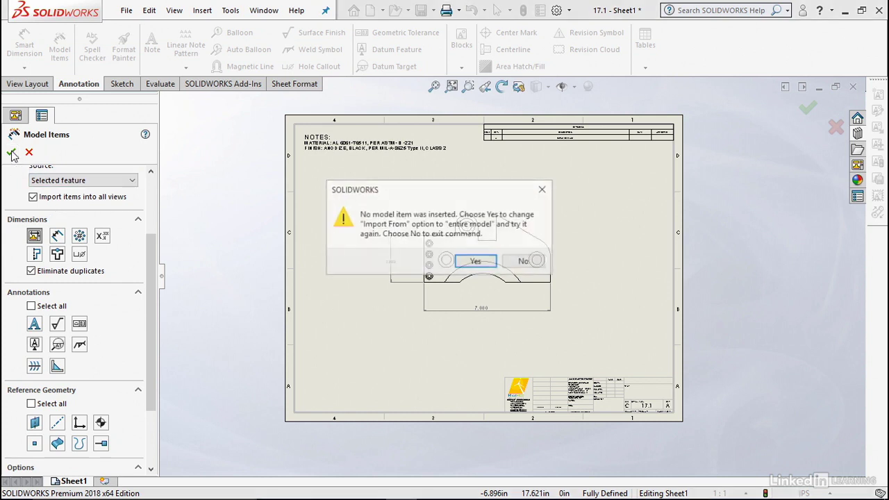
pyautogui.click(475, 263)
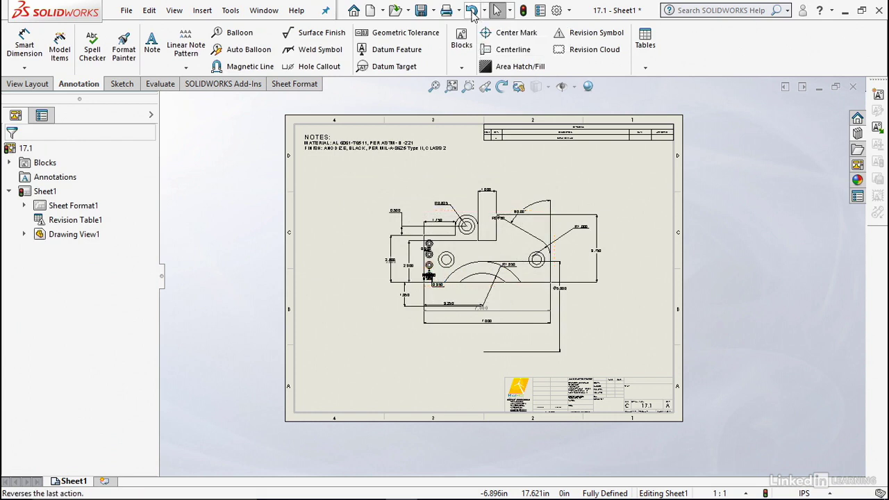
pyautogui.click(471, 13)
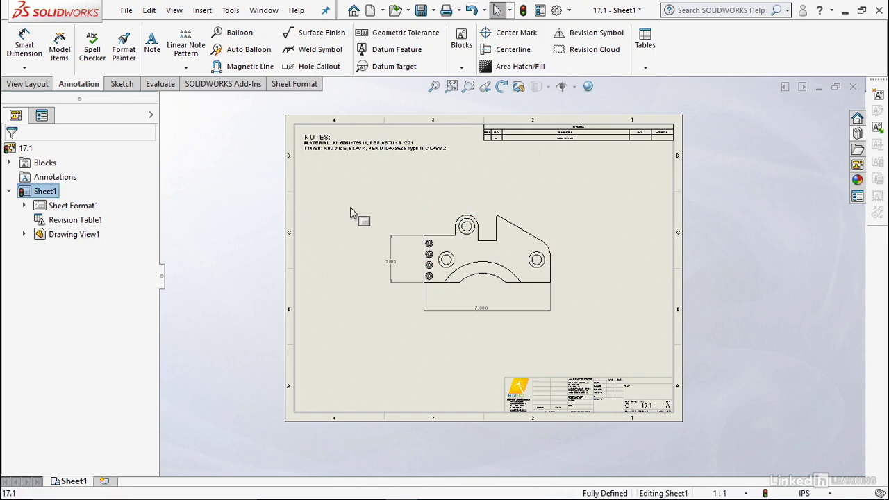
# Run the Spell Checker on the material and finish notes, ignoring the flagged word ASTM.
pyautogui.scroll(-2, 380, 200)
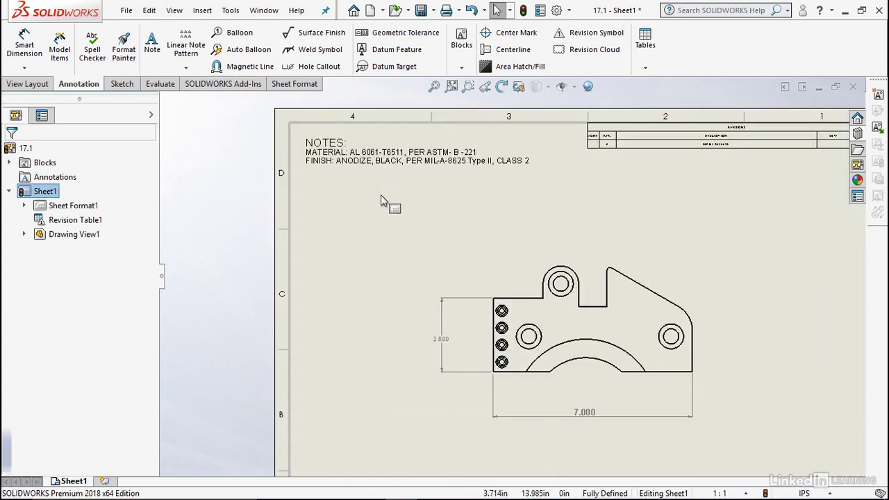
pyautogui.scroll(-2, 406, 160)
pyautogui.click(409, 160)
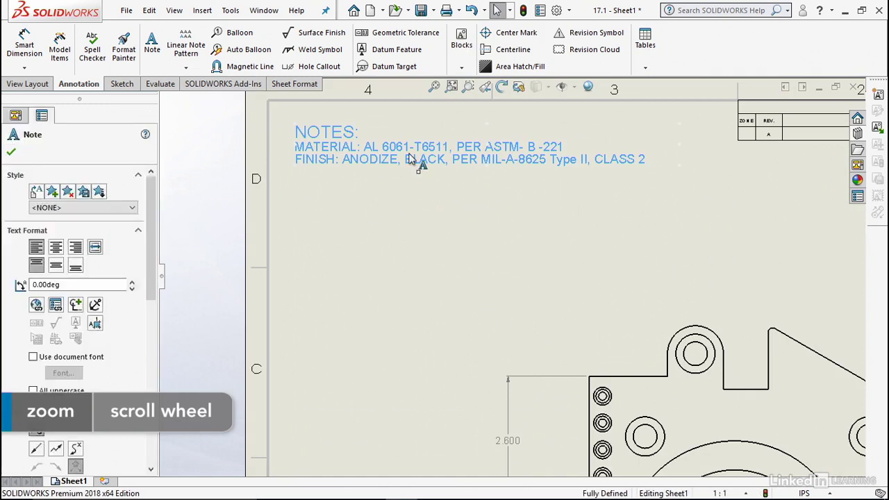
pyautogui.click(91, 48)
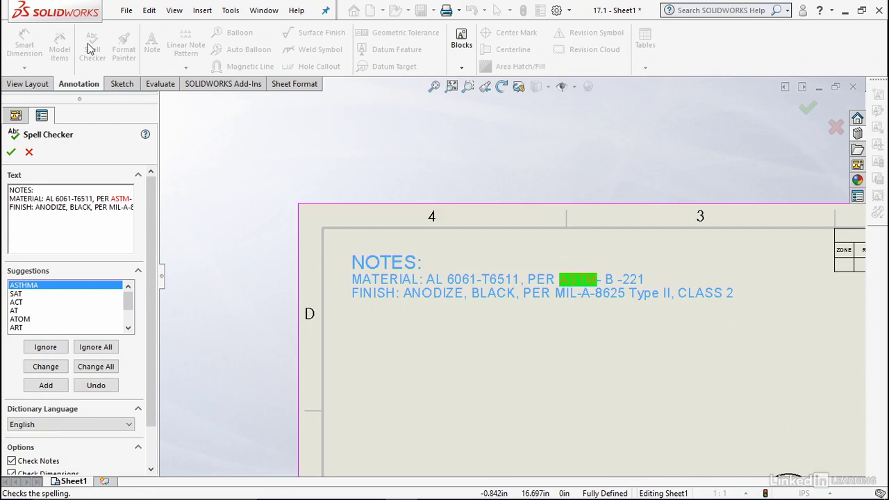
pyautogui.click(46, 348)
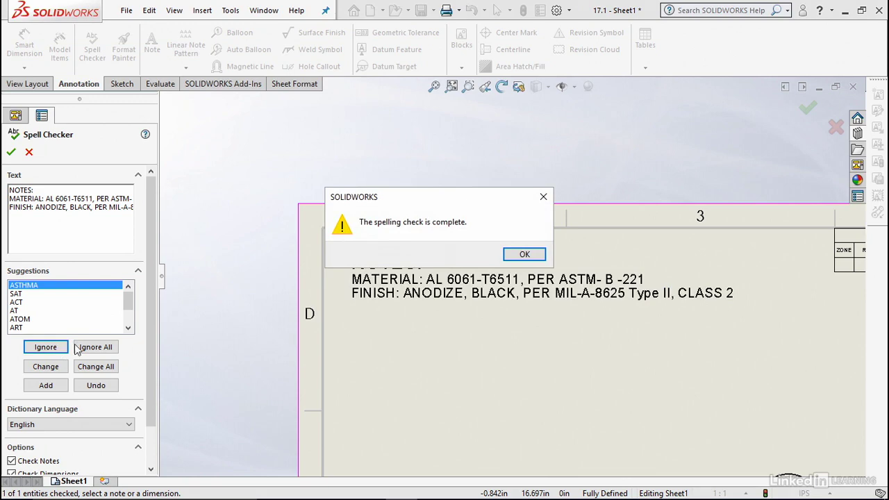
pyautogui.click(525, 255)
# Copy the bold formatting of the part's horizontal width dimension to its vertical height dimension with Format Painter.
pyautogui.scroll(5, 556, 337)
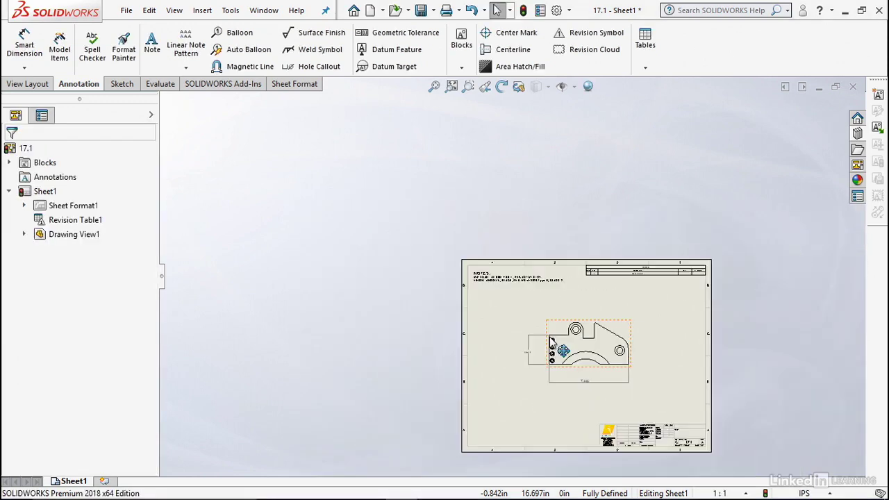
pyautogui.scroll(-3, 580, 338)
pyautogui.scroll(-3, 580, 339)
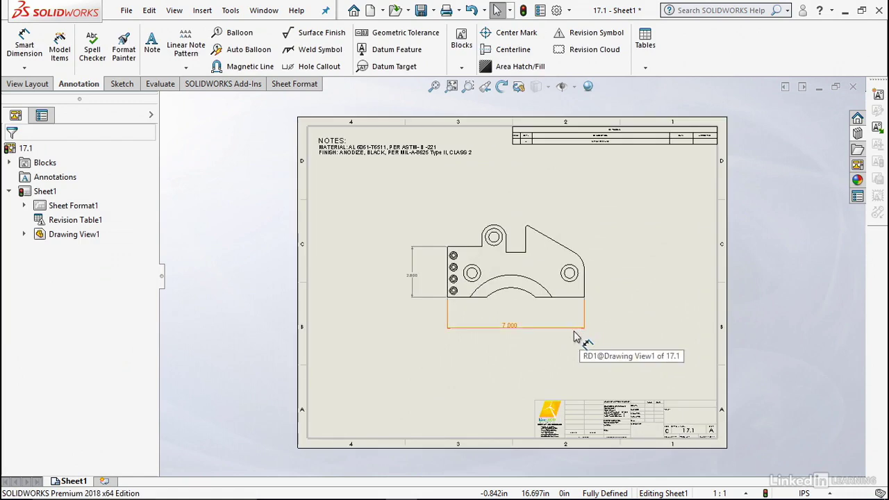
pyautogui.scroll(-5, 528, 351)
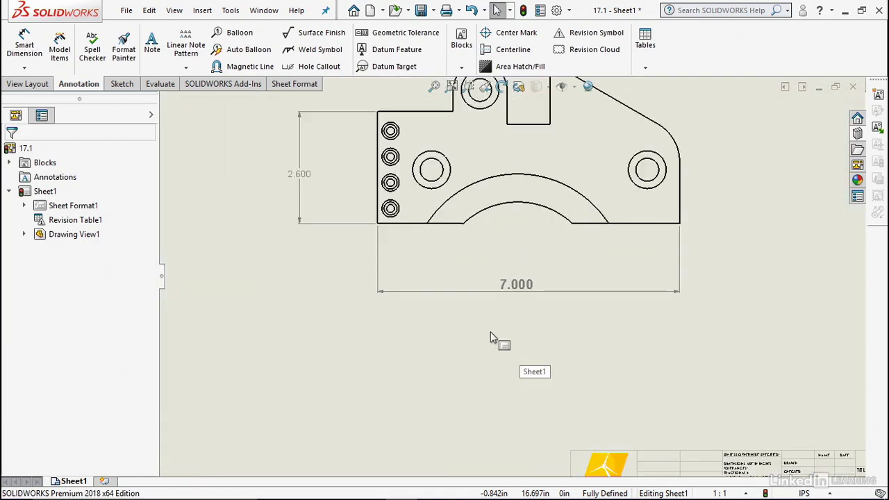
pyautogui.click(525, 294)
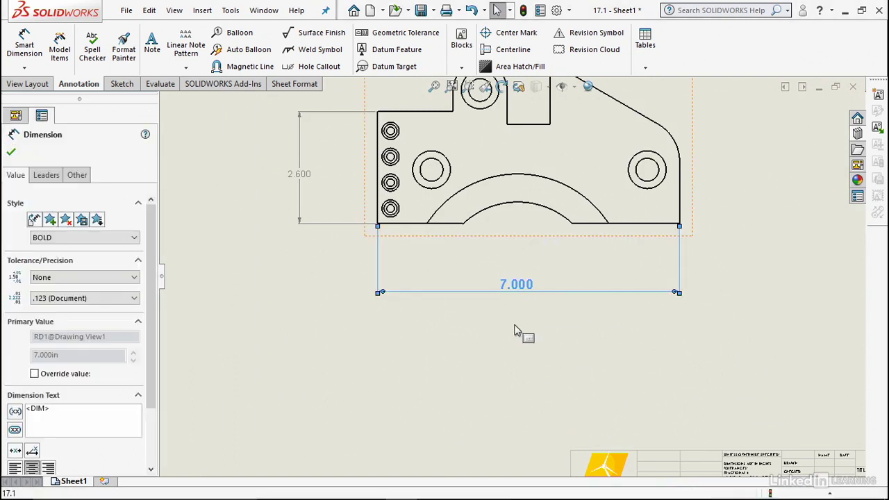
pyautogui.click(520, 332)
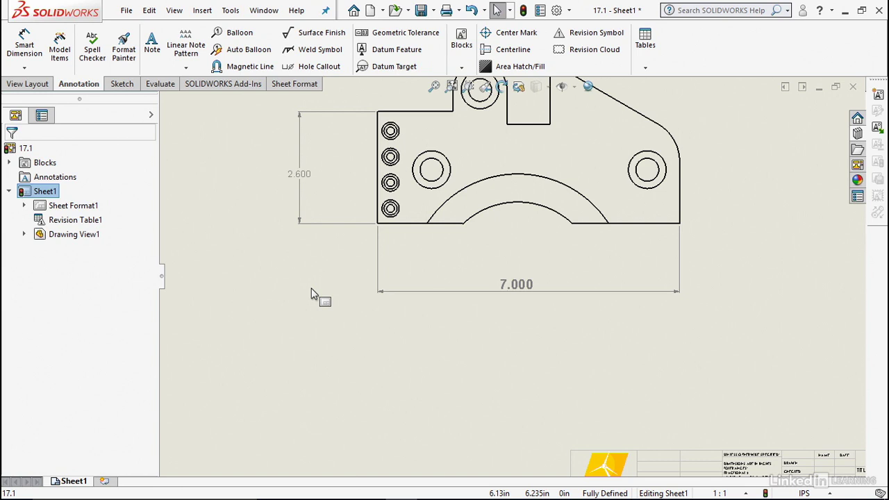
pyautogui.click(123, 54)
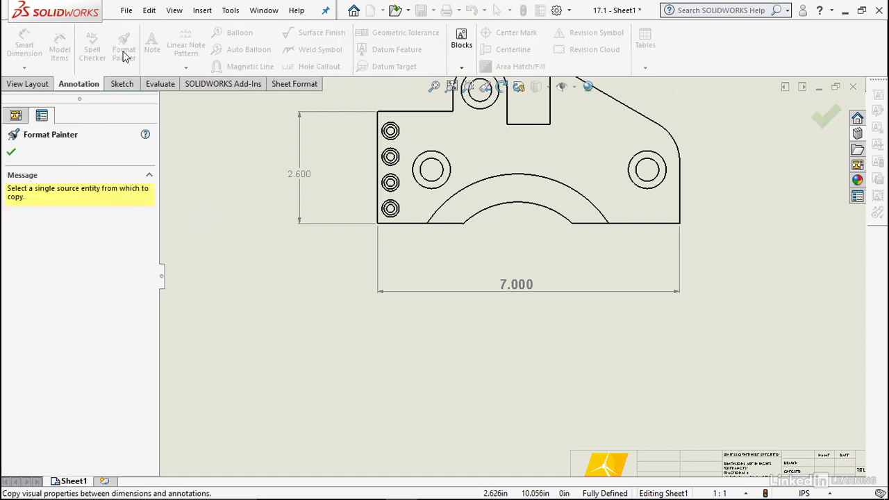
pyautogui.click(516, 285)
pyautogui.click(301, 177)
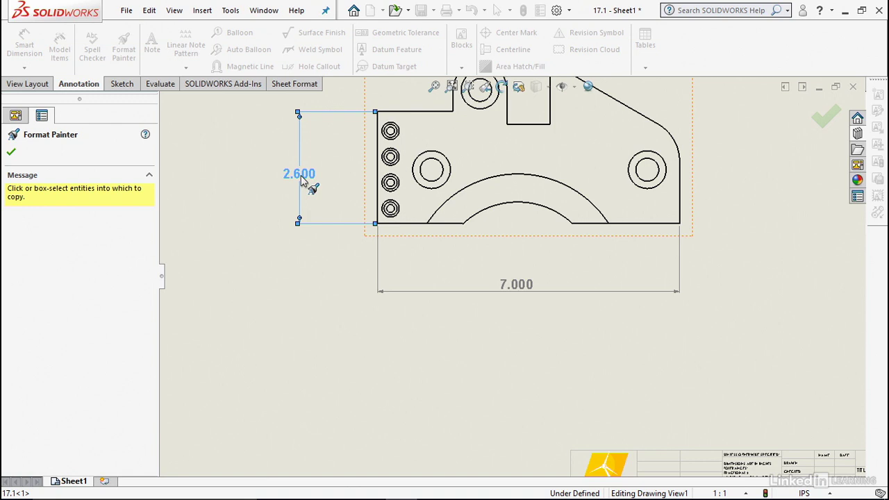
pyautogui.click(9, 152)
pyautogui.scroll(3, 258, 276)
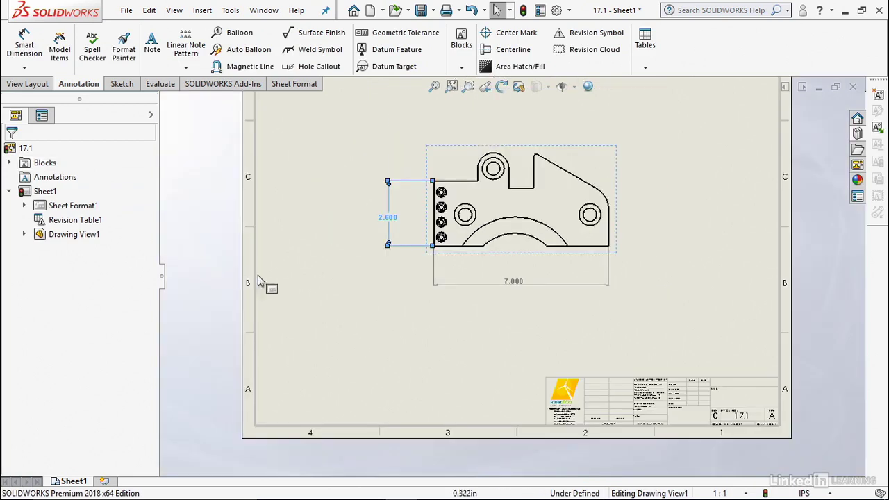
pyautogui.click(331, 283)
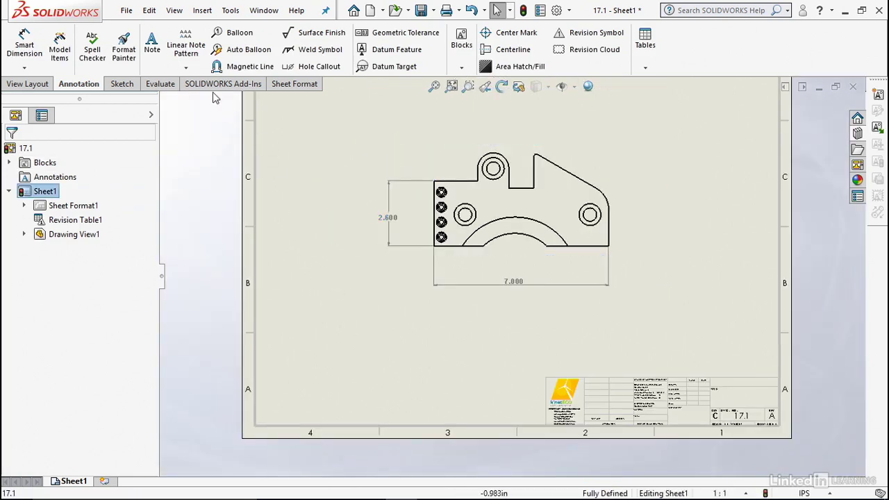
pyautogui.click(185, 72)
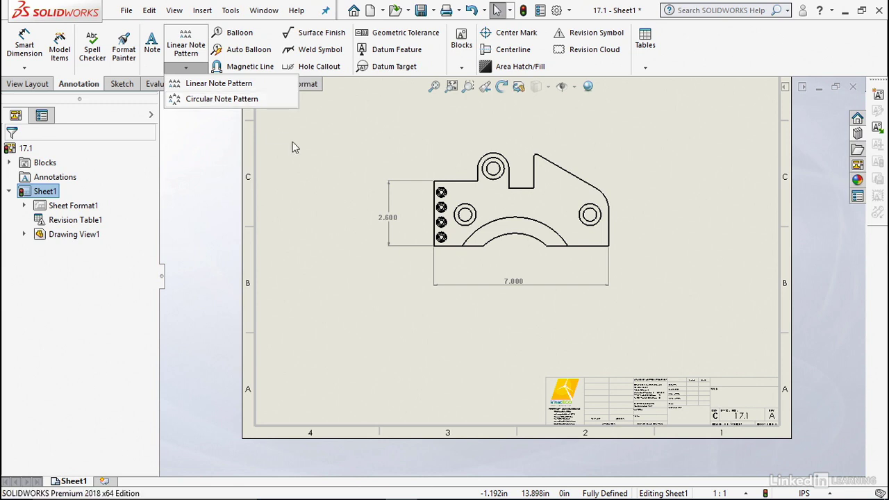
pyautogui.click(316, 158)
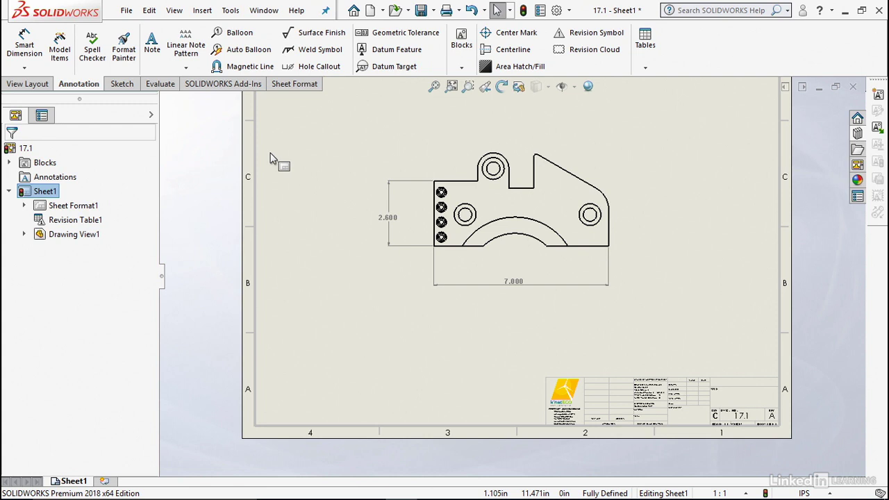
# Add a Pentagon balloon with Item Number text, attached to the part's sloped edge and placed above and outside it.
pyautogui.click(240, 33)
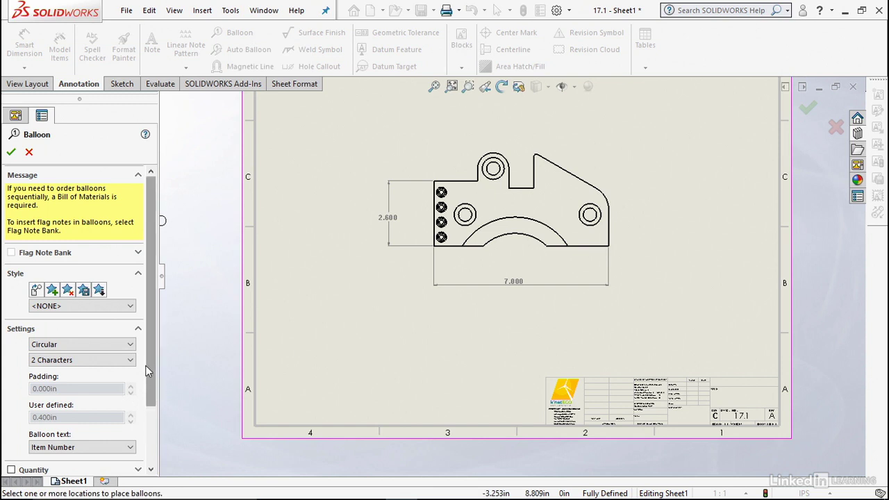
pyautogui.scroll(-1, 156, 398)
pyautogui.scroll(-1, 157, 398)
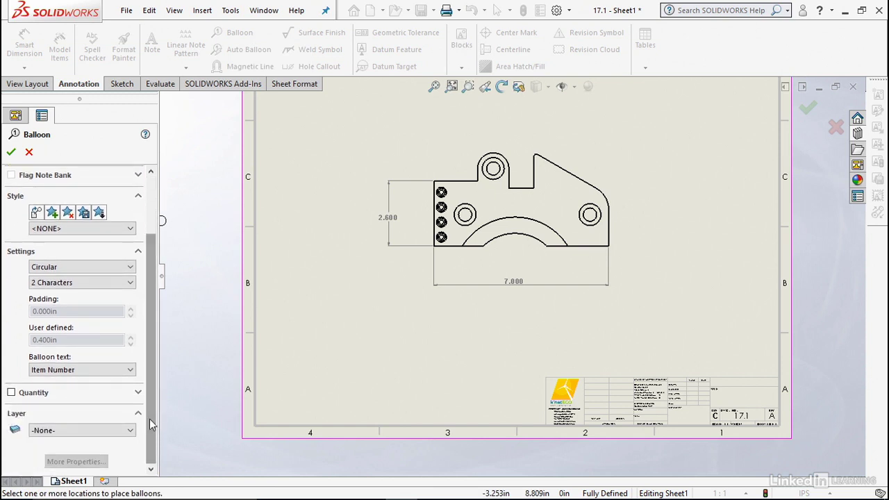
pyautogui.click(132, 370)
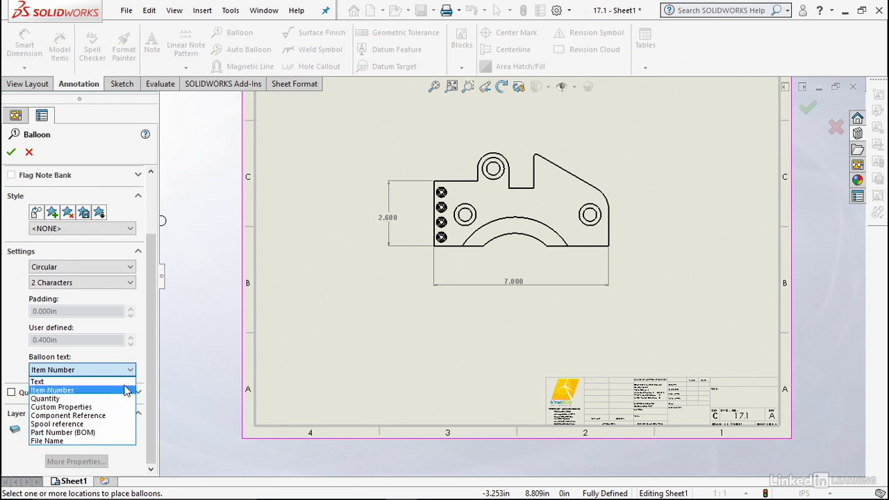
pyautogui.click(154, 344)
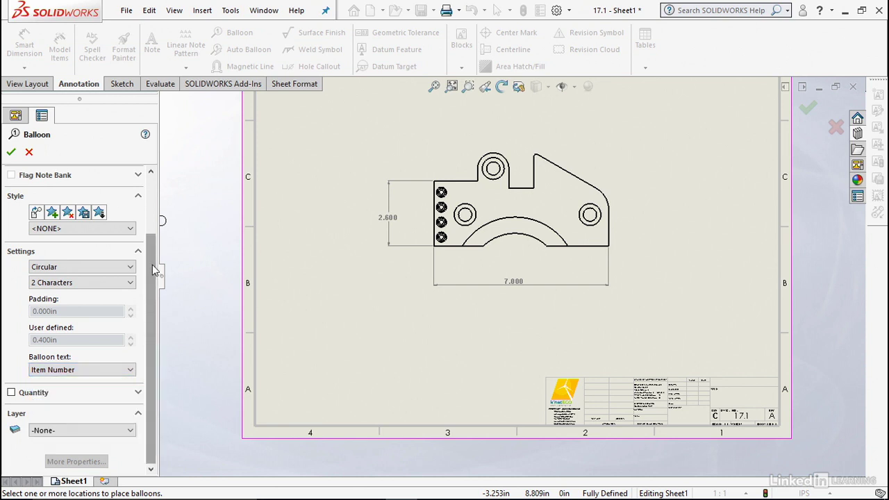
pyautogui.scroll(1, 80, 278)
pyautogui.click(76, 287)
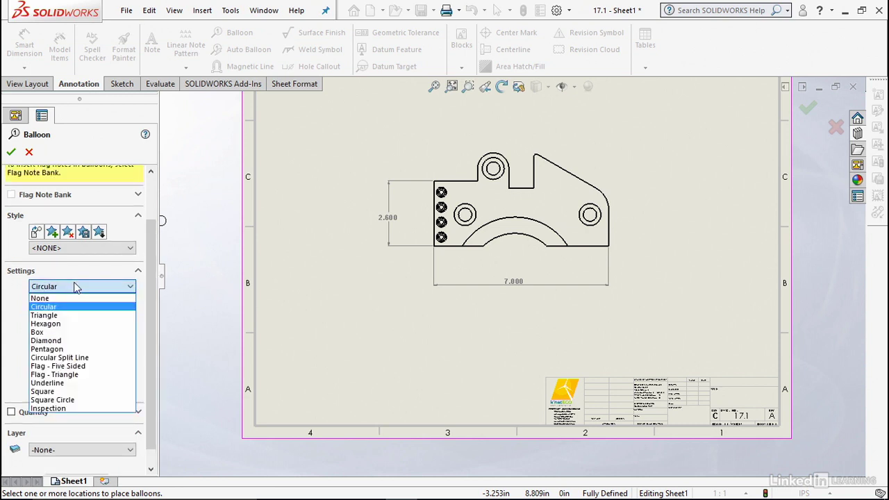
pyautogui.click(73, 349)
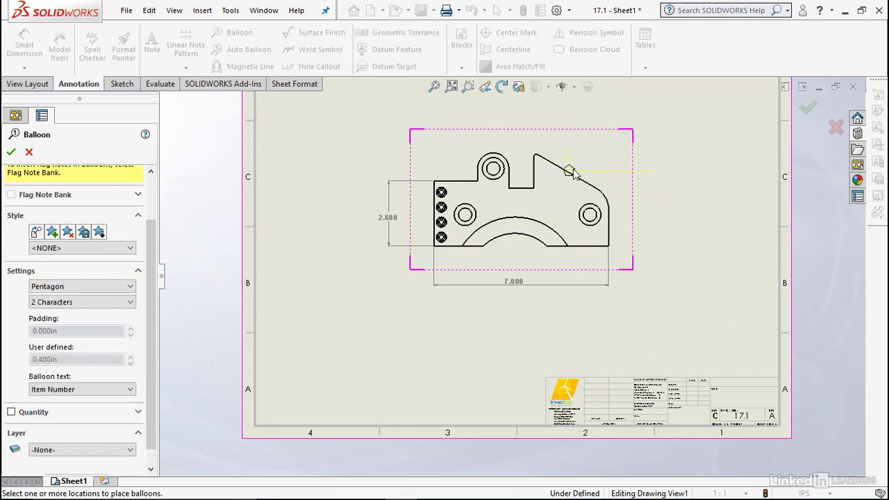
pyautogui.click(570, 171)
pyautogui.click(611, 149)
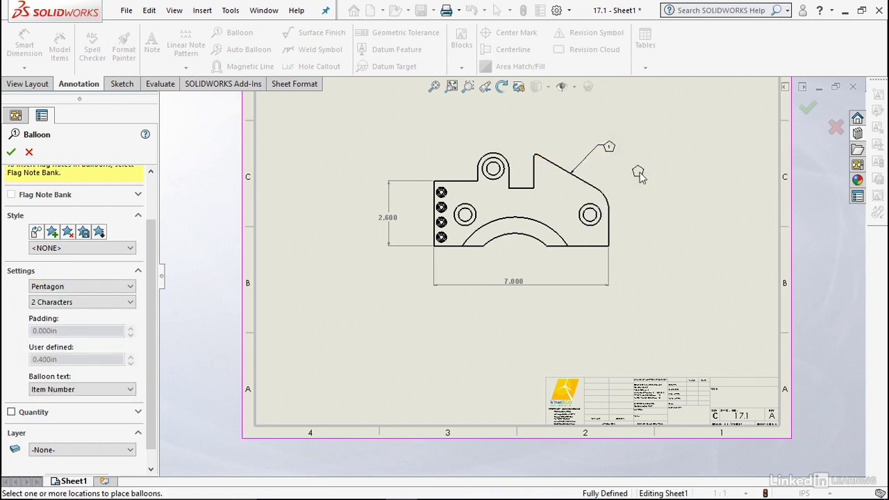
pyautogui.press('f')
pyautogui.press('Escape')
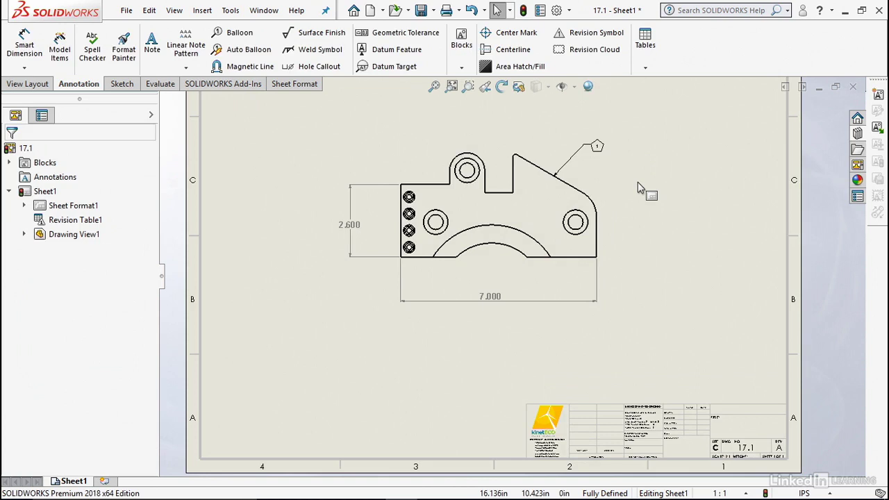
# Add a Circular balloon with Item Number text, attached to the rounded lug and placed above the part.
pyautogui.click(234, 33)
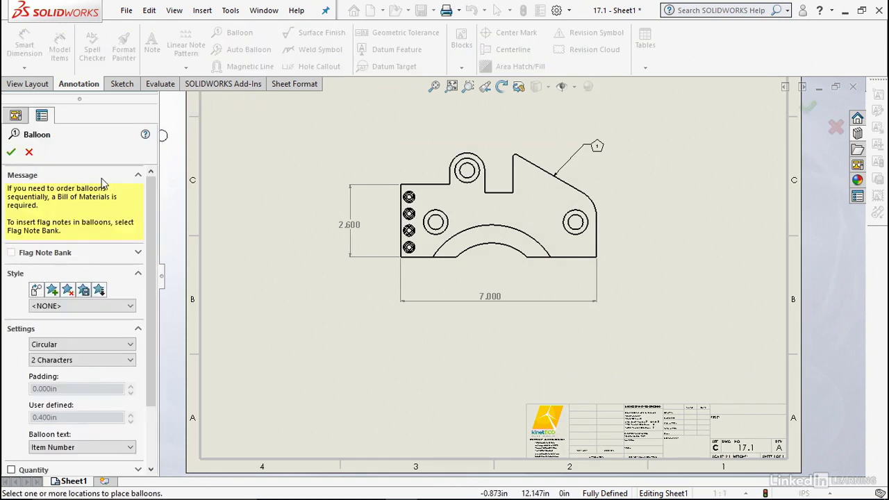
pyautogui.click(481, 161)
pyautogui.click(533, 115)
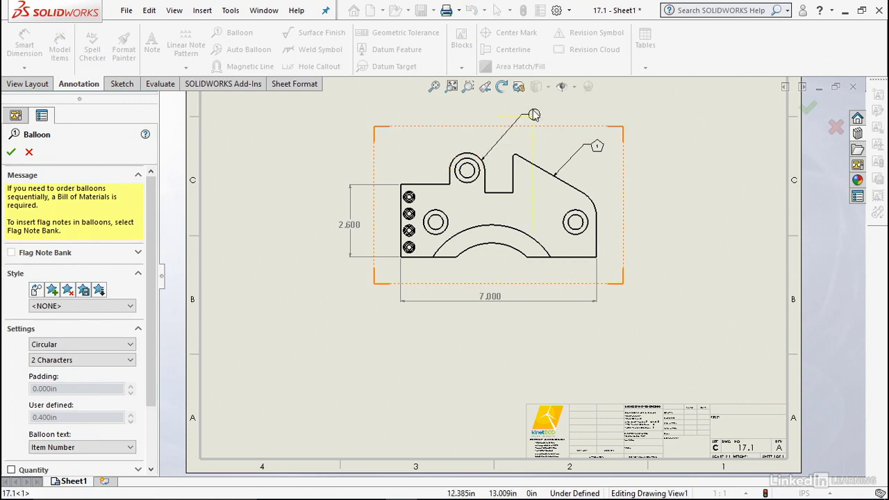
pyautogui.press('Escape')
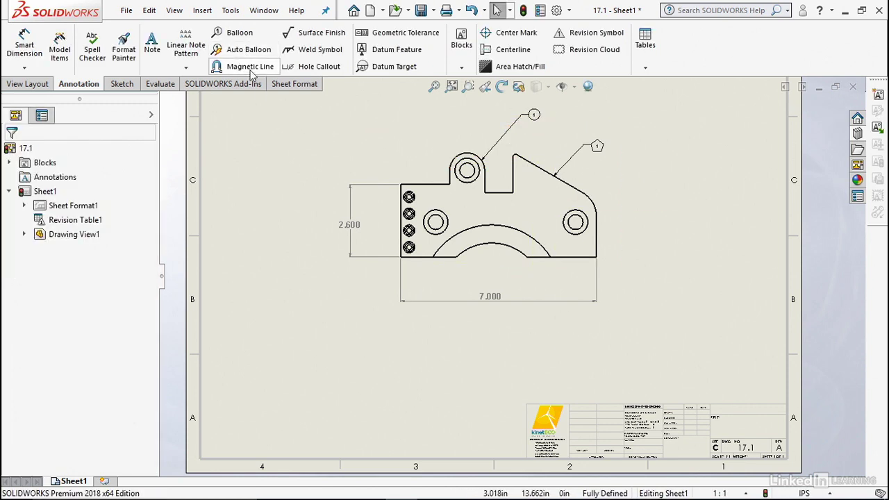
# Align both balloons on a sloping Magnetic Line about 7 in long at about 159°, with Equal spacing.
pyautogui.click(250, 66)
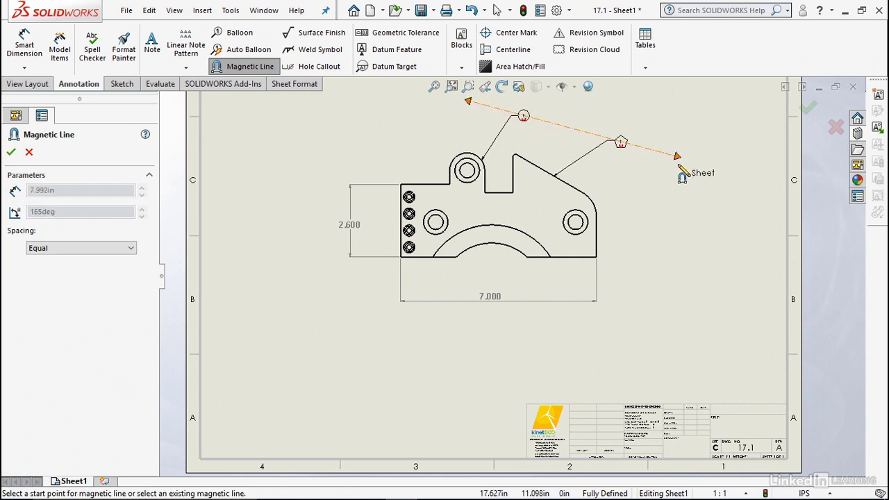
pyautogui.click(591, 153)
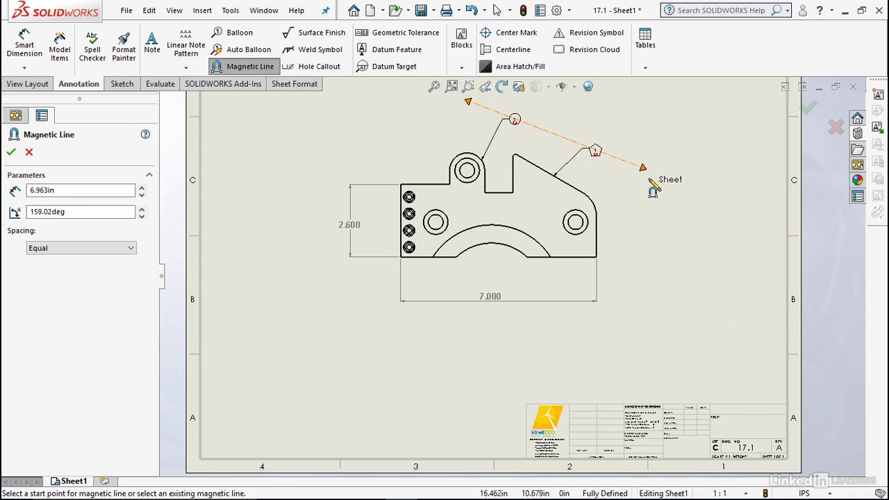
# Leave the Magnetic Line tool and delete the Circular and Pentagon balloons above the part.
pyautogui.press('Escape')
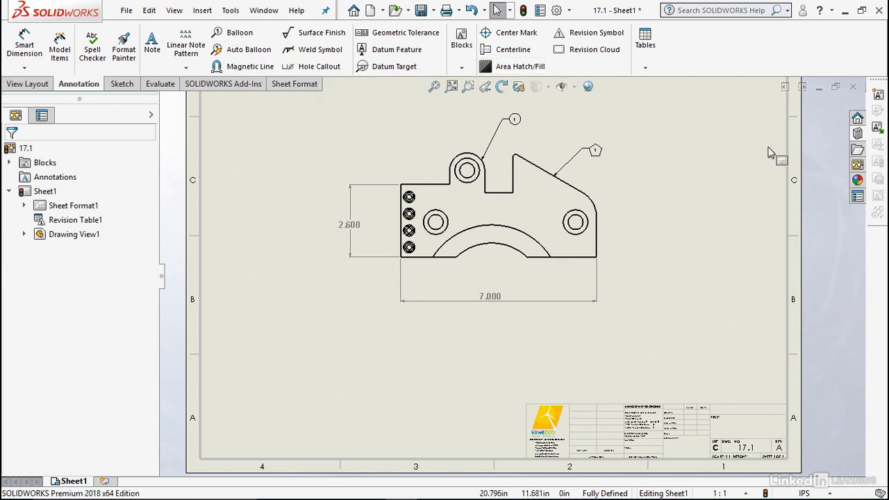
pyautogui.click(678, 150)
pyautogui.click(510, 119)
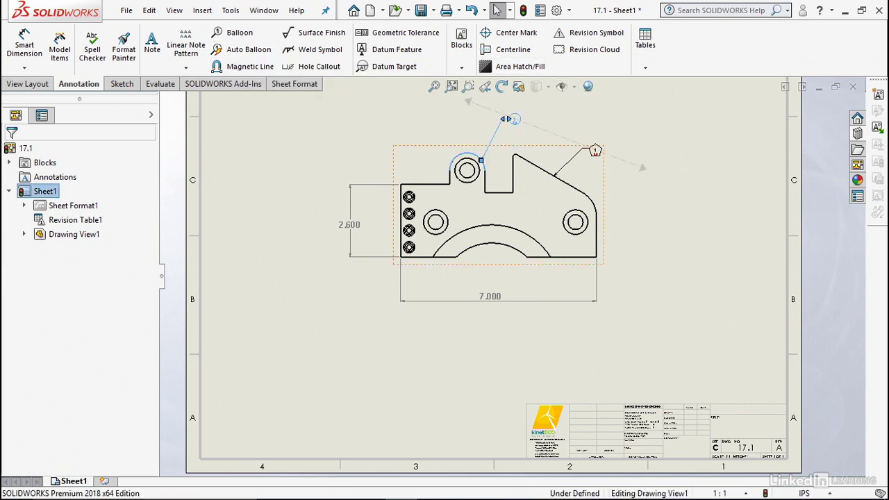
pyautogui.press('Delete')
pyautogui.click(555, 133)
pyautogui.press('Delete')
pyautogui.click(633, 174)
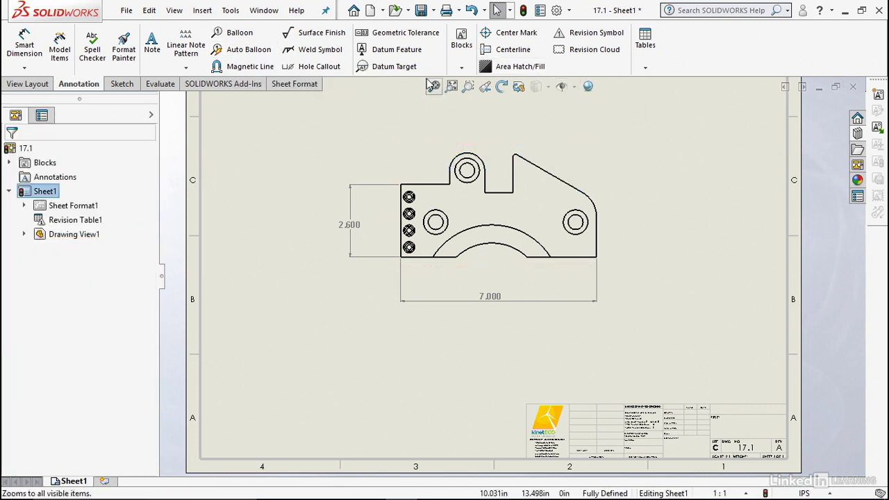
# Attach a basic Surface Finish symbol with a minimum roughness of 64 to the part's sloped edge.
pyautogui.click(324, 32)
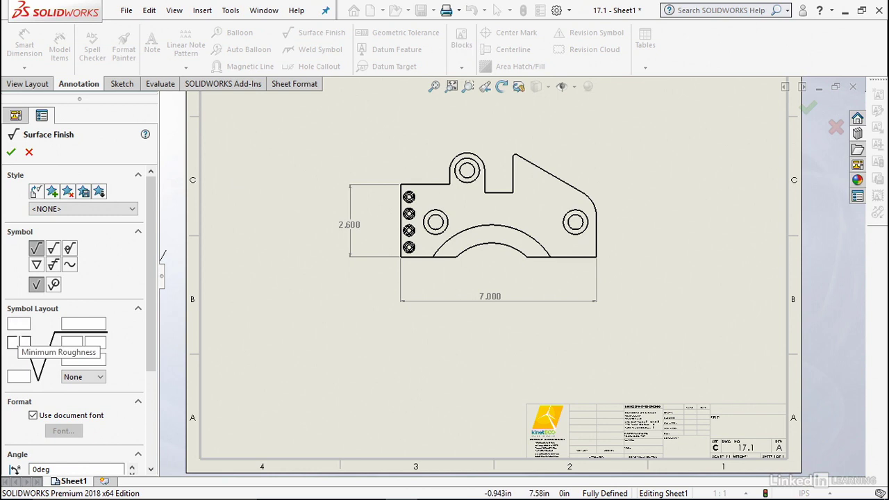
pyautogui.click(18, 340)
pyautogui.write('64')
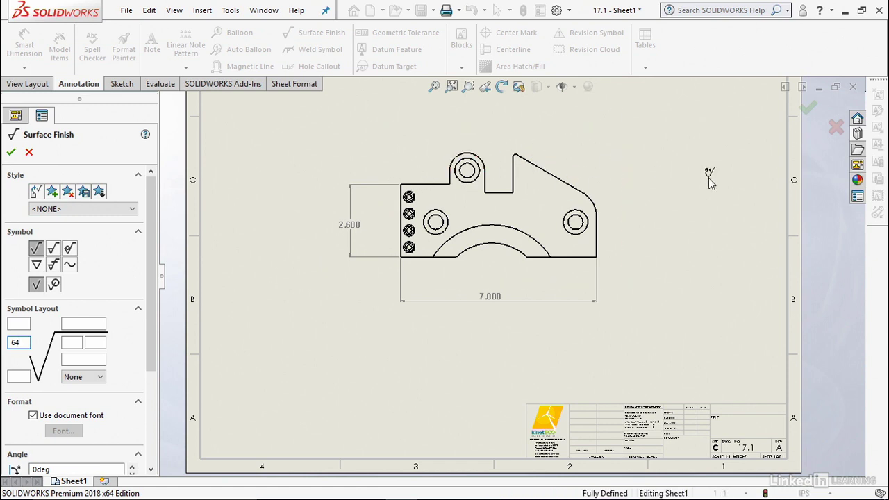
pyautogui.click(554, 179)
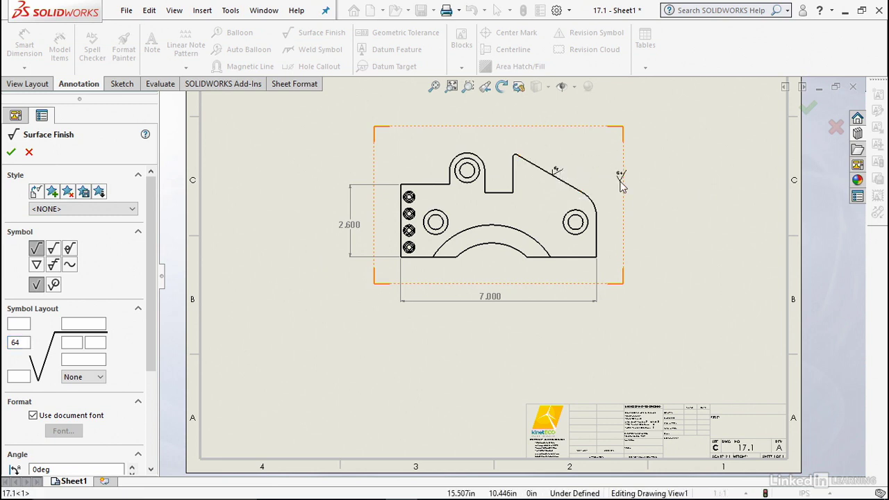
pyautogui.press('Escape')
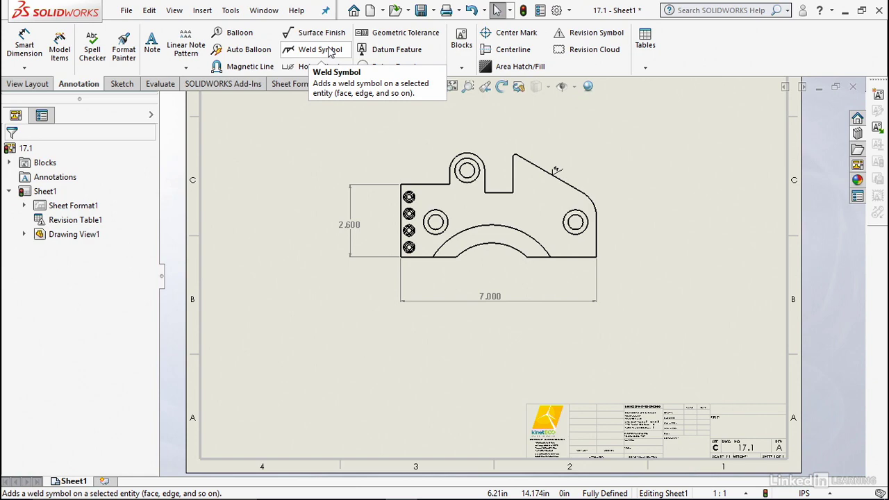
# Add an ISO Weld Symbol with a fillet weld above the line, attached to the rounded corner below the sloped edge and placed outside the part.
pyautogui.click(330, 53)
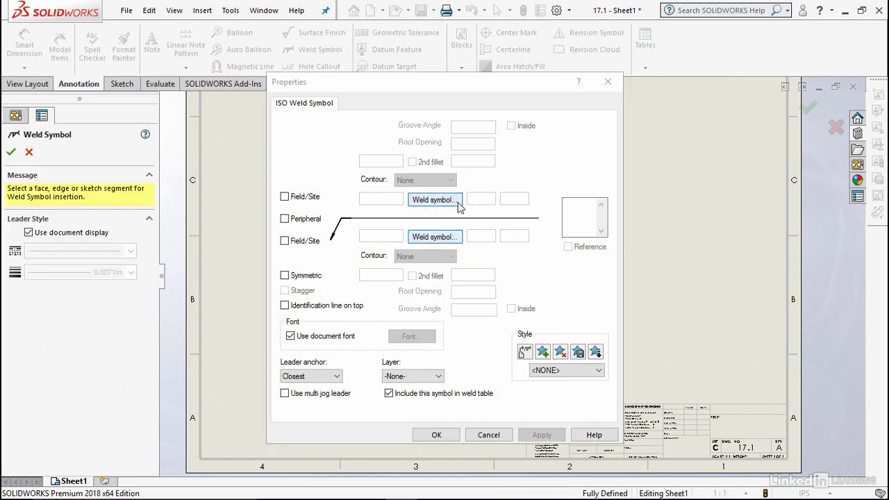
pyautogui.click(457, 202)
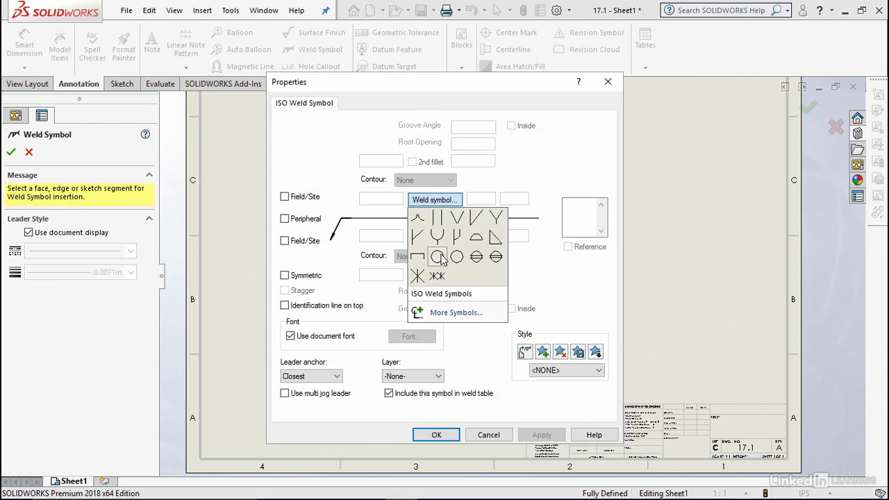
pyautogui.click(561, 280)
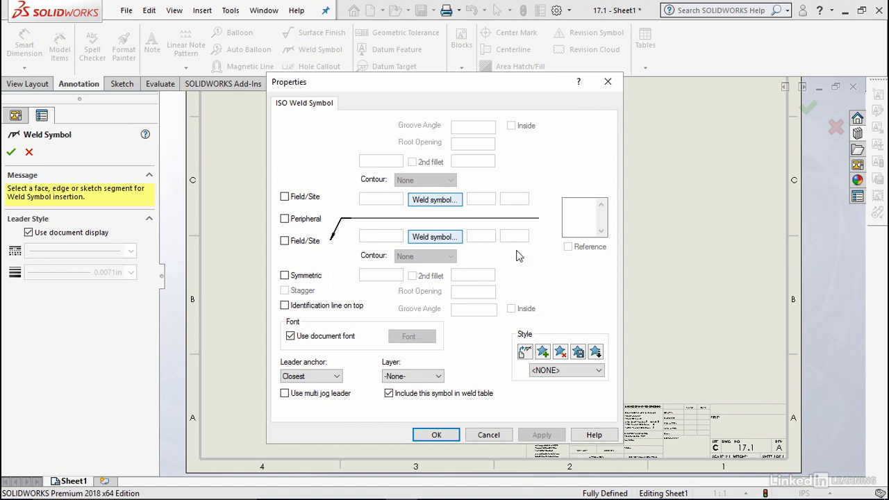
pyautogui.click(455, 202)
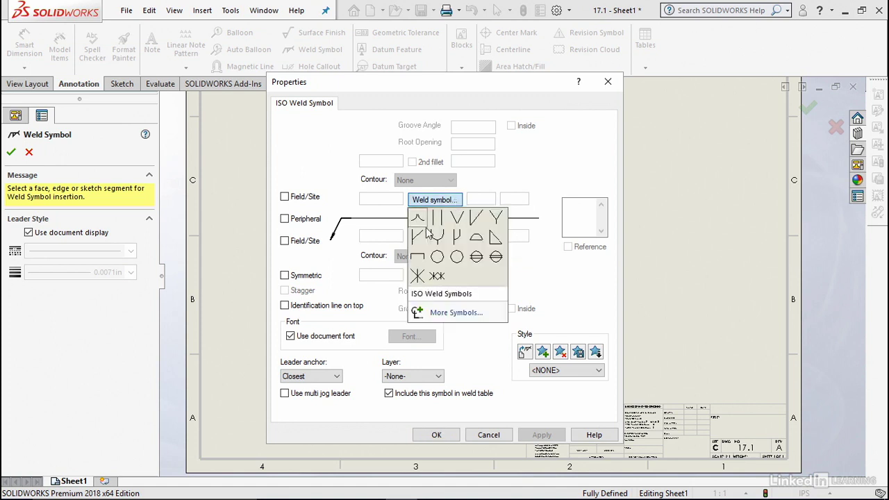
pyautogui.click(495, 239)
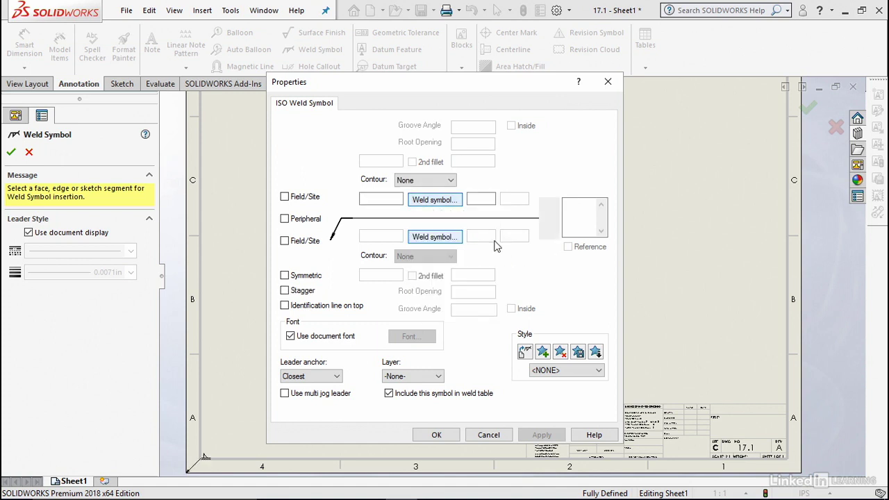
pyautogui.moveTo(509, 86); pyautogui.dragTo(314, 109)
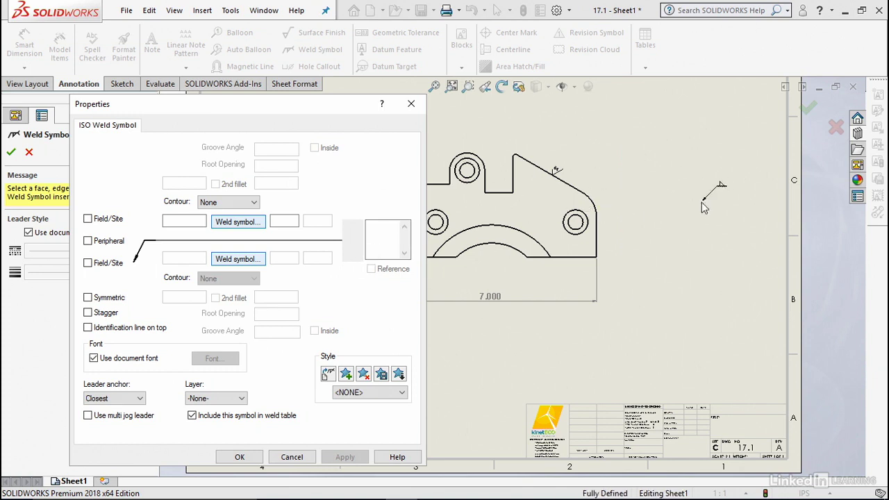
pyautogui.click(595, 205)
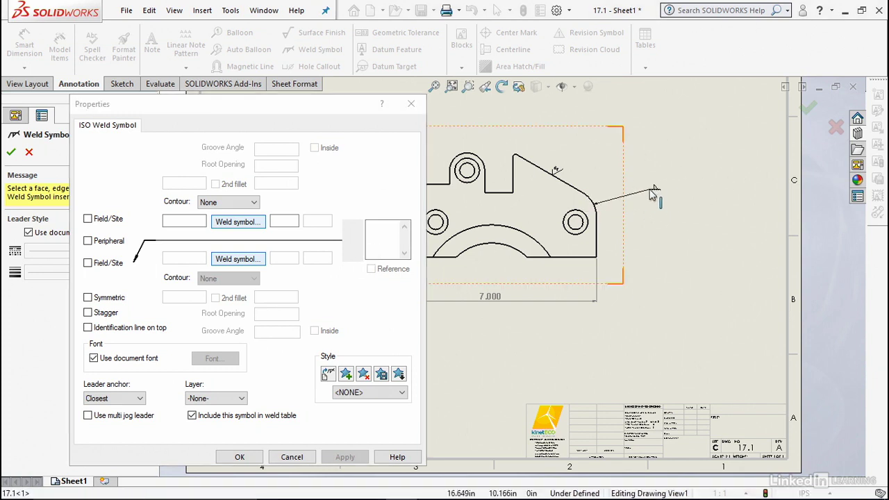
pyautogui.click(651, 189)
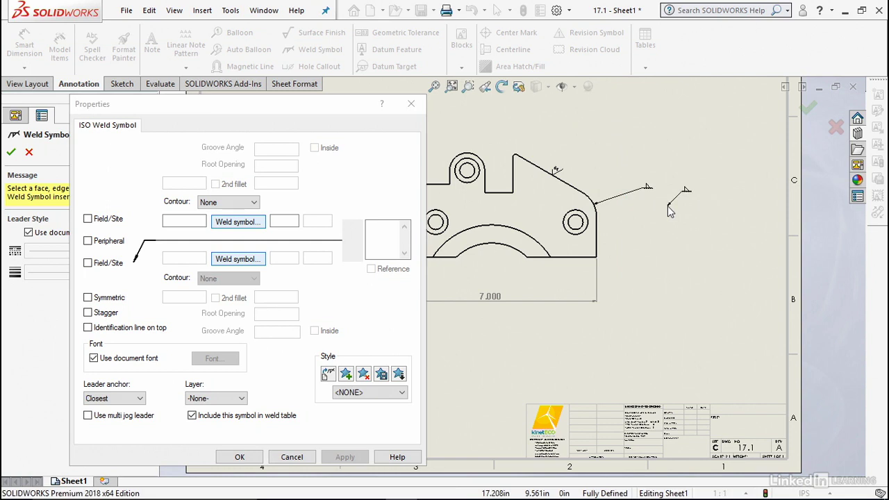
pyautogui.press('Escape')
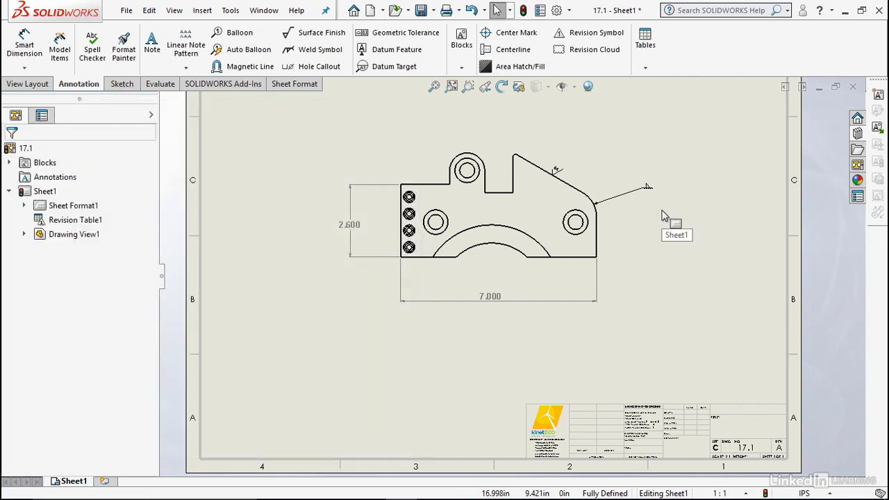
# Add a Hole Callout to the countersunk hole near the part's right edge and place its text outside, below and to the right.
pyautogui.click(317, 67)
pyautogui.click(317, 67)
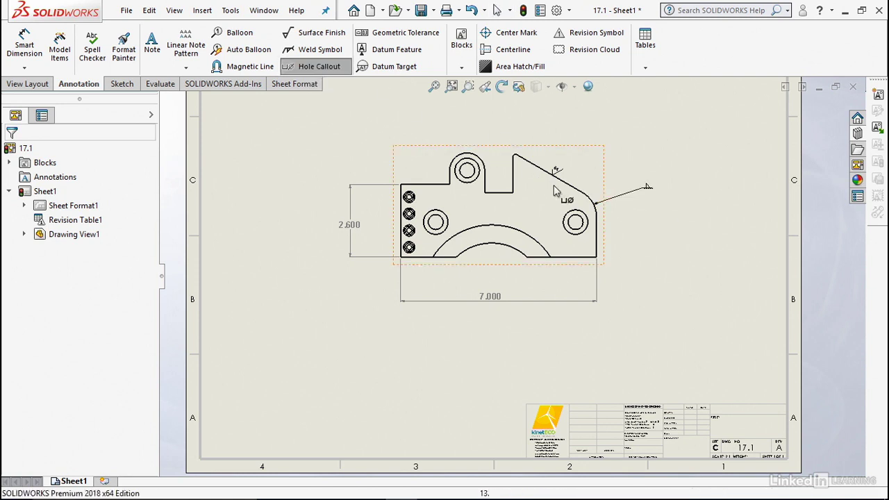
pyautogui.click(587, 230)
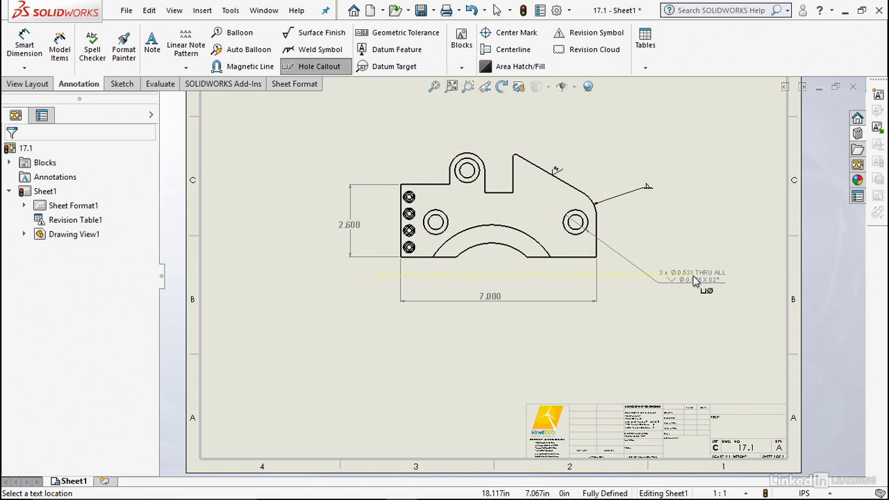
pyautogui.click(695, 280)
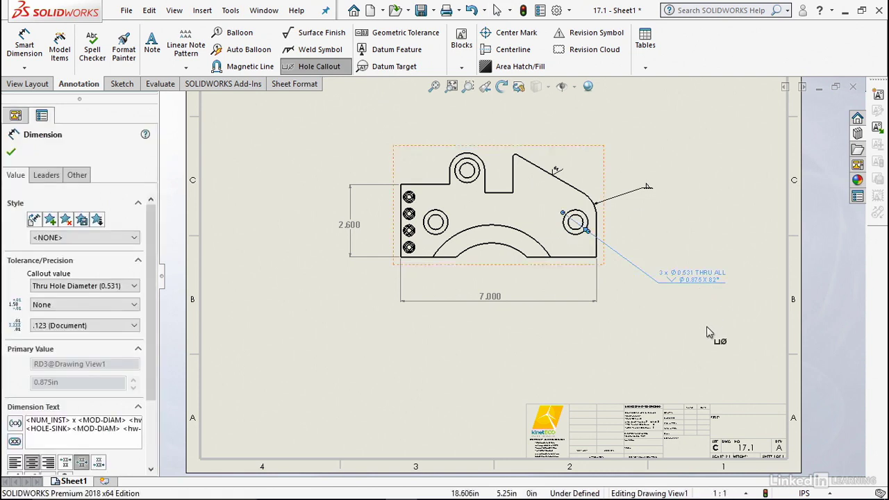
pyautogui.press('Escape')
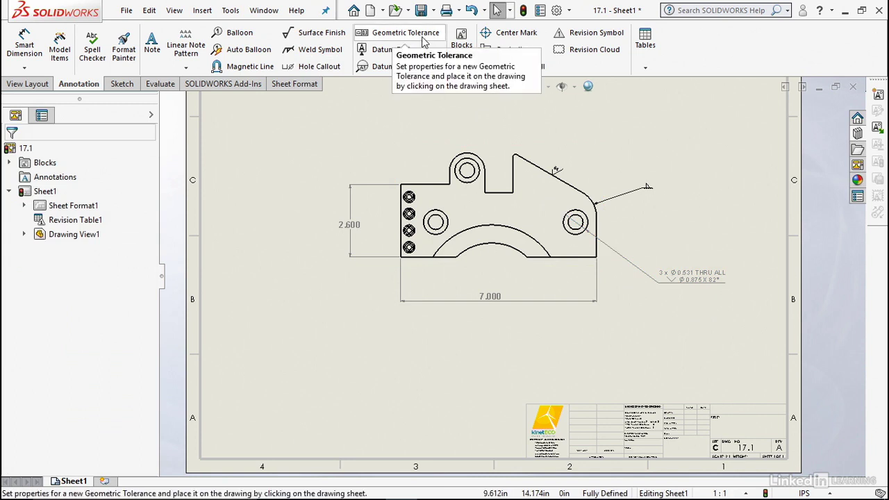
# Place a Geometric Tolerance frame with the circularity symbol just below the hole callout, leaving the tolerance value blank.
pyautogui.click(423, 39)
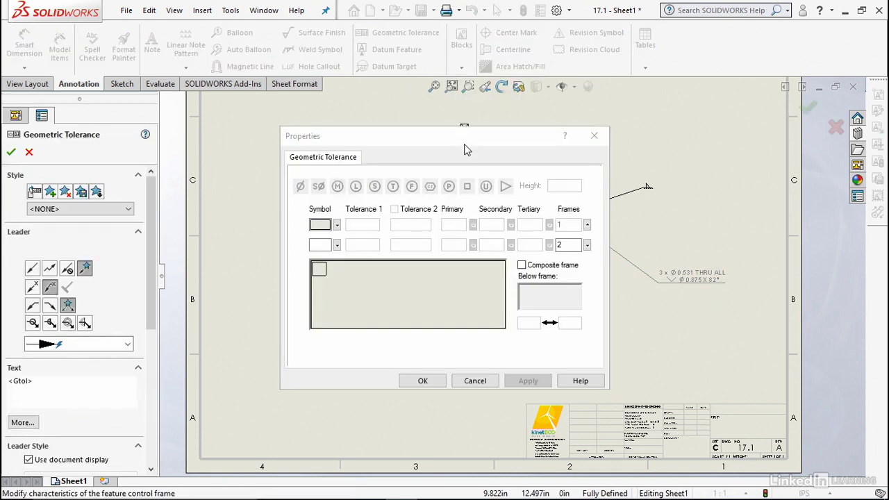
pyautogui.moveTo(464, 144); pyautogui.dragTo(239, 139)
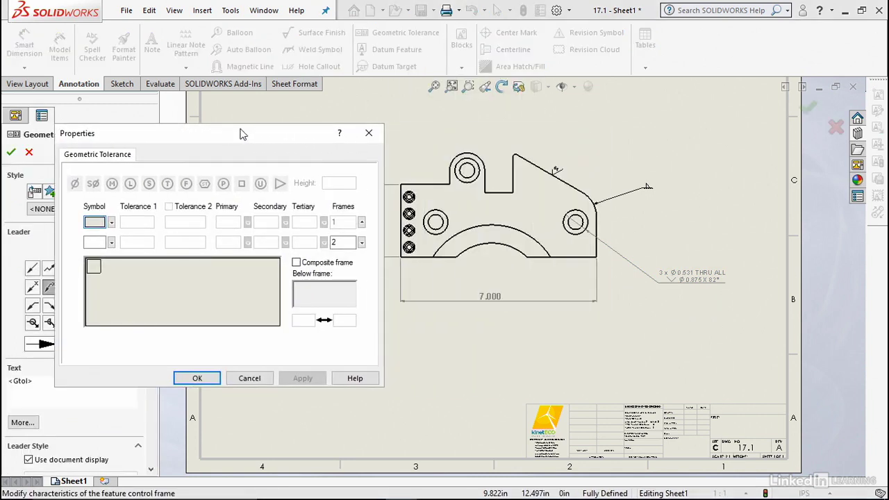
pyautogui.click(111, 222)
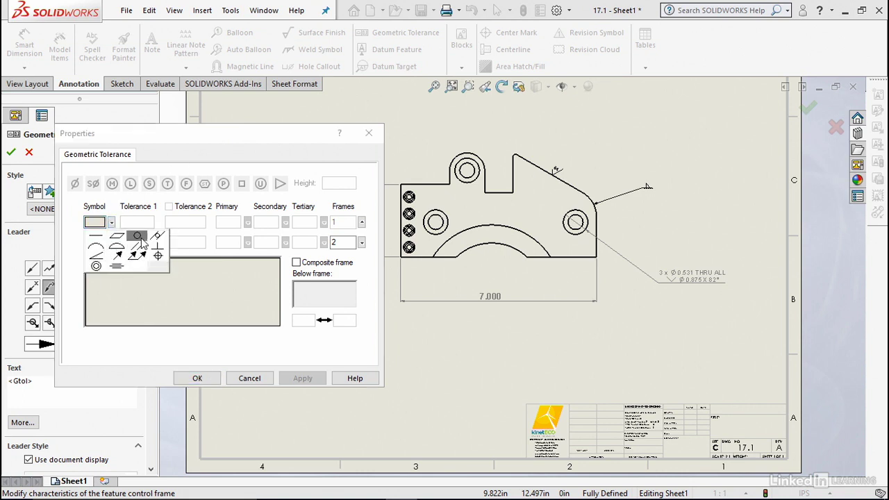
pyautogui.click(141, 238)
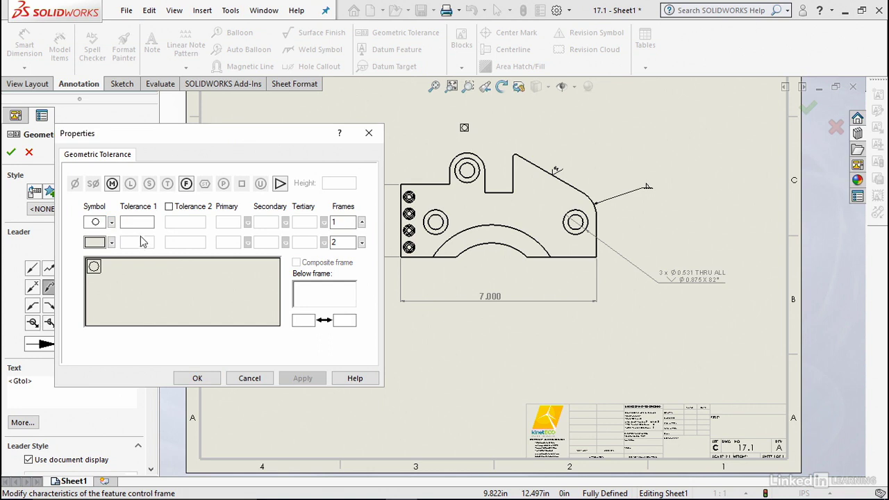
pyautogui.click(112, 182)
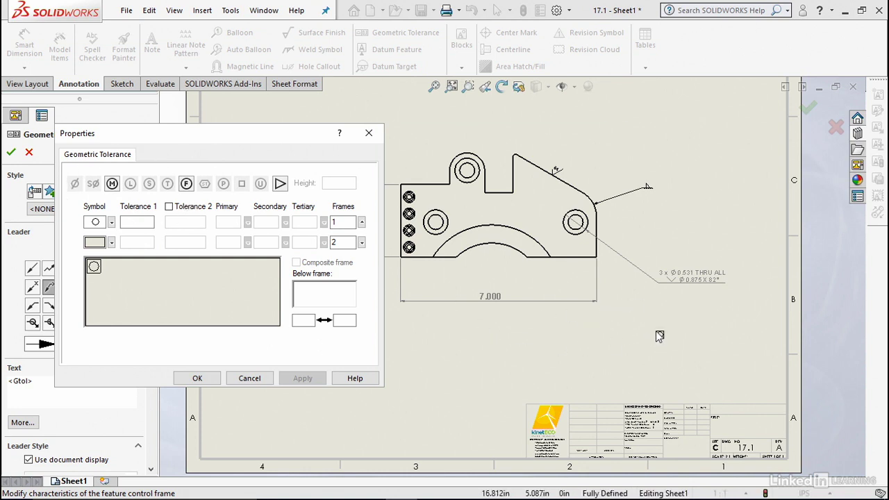
pyautogui.click(141, 221)
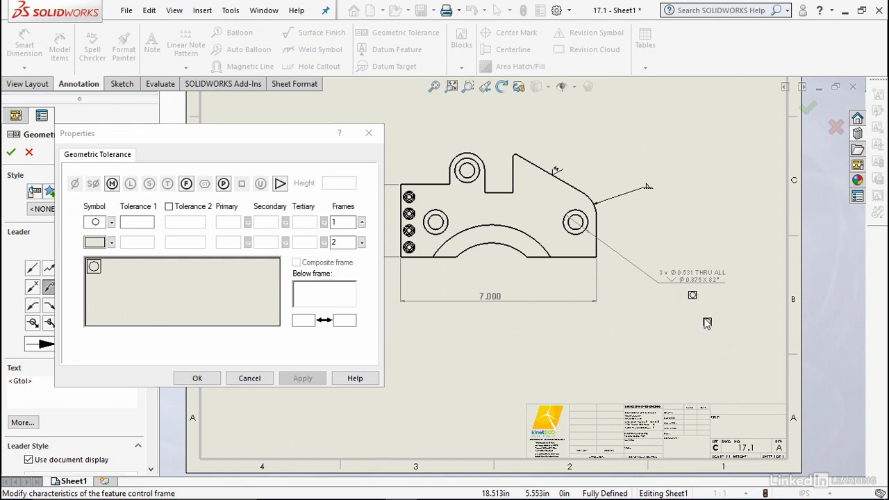
pyautogui.press('Escape')
pyautogui.scroll(-3, 693, 312)
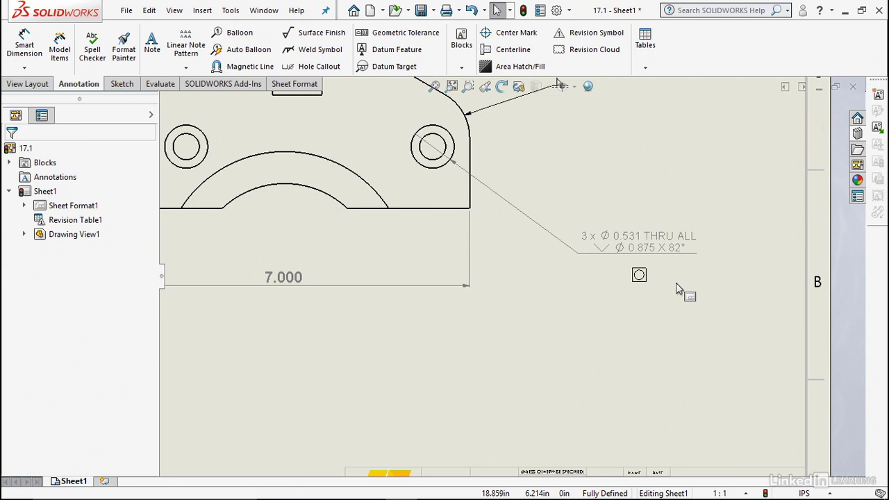
# Attach a Datum Feature labelled B to the part's left vertical edge, with its box outside and above the height dimension.
pyautogui.click(392, 49)
pyautogui.scroll(3, 363, 297)
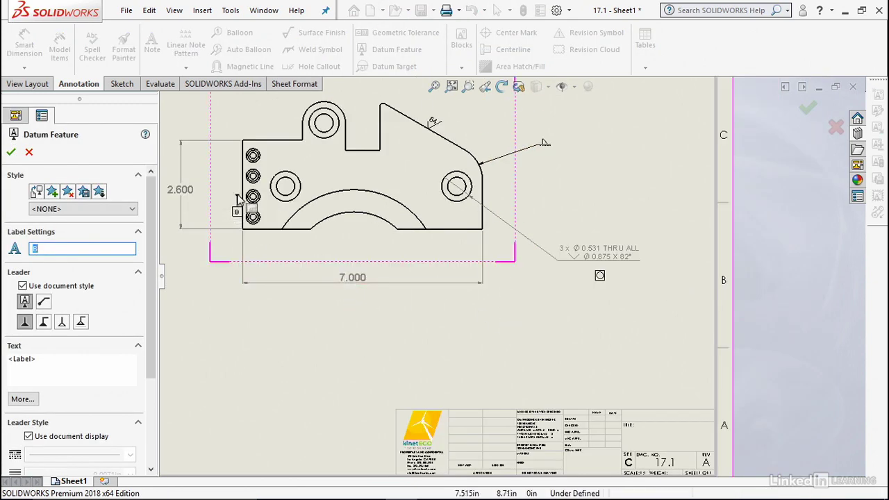
pyautogui.scroll(-1, 239, 198)
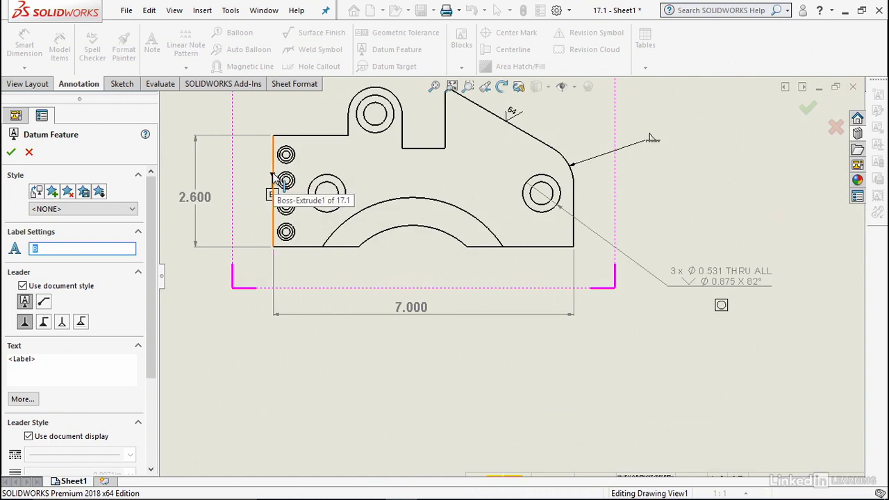
pyautogui.click(272, 191)
pyautogui.click(218, 115)
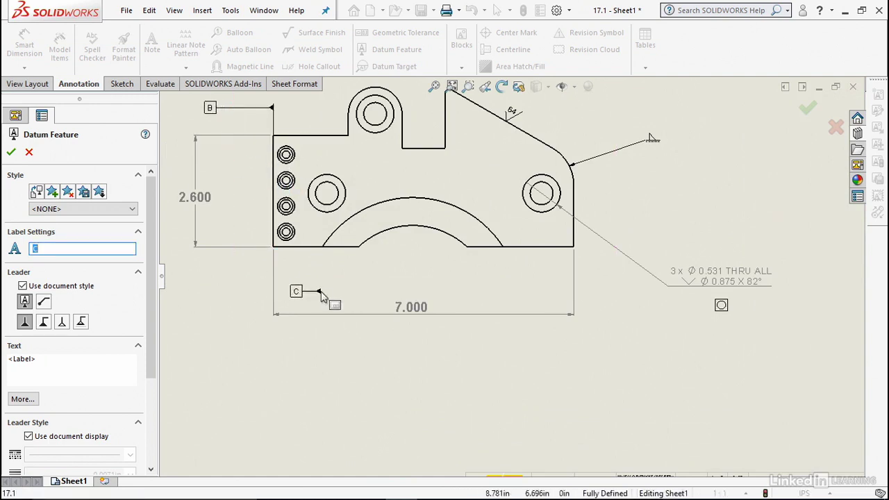
# Attach a Datum Feature labelled C to the part's bottom edge left of the arc, with its box below the width dimension.
pyautogui.click(309, 248)
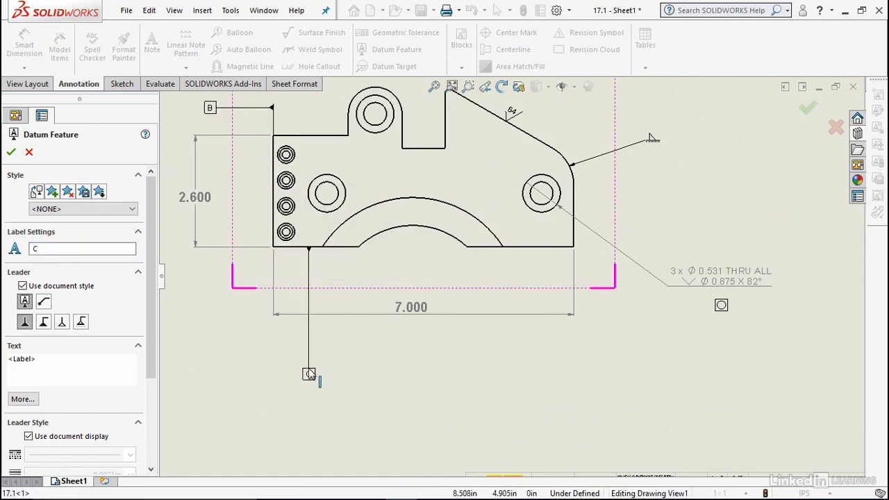
pyautogui.click(307, 375)
pyautogui.press('Escape')
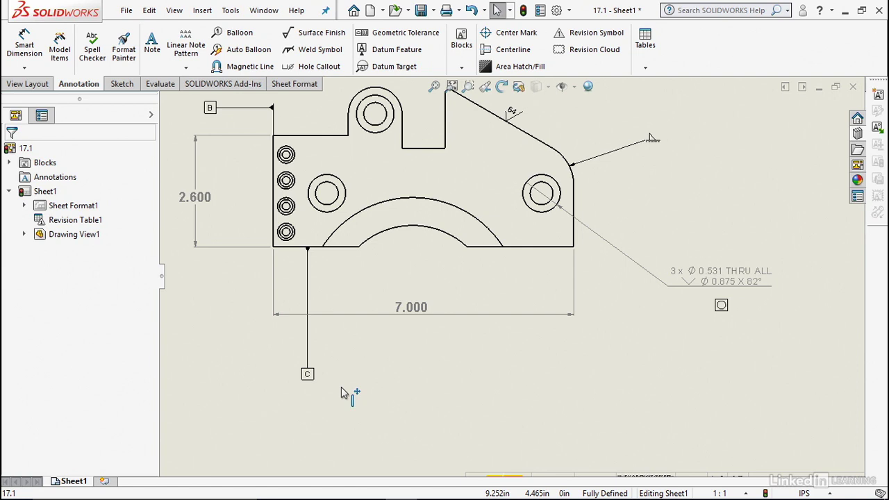
# Preview the Datum Target symbol over the part without placing it, and display the available block commands.
pyautogui.click(384, 67)
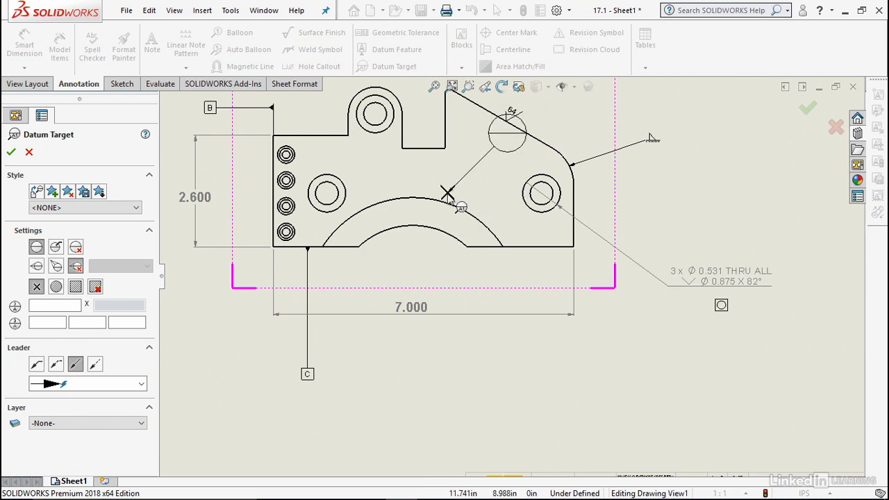
pyautogui.press('Escape')
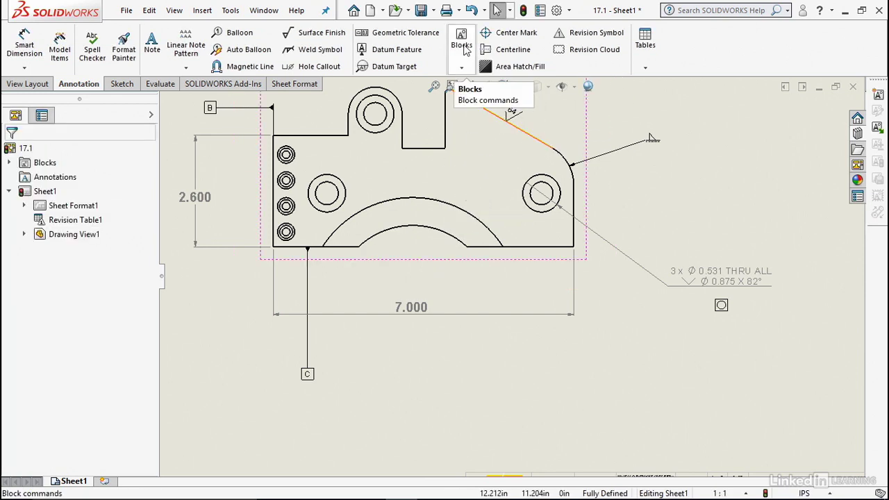
pyautogui.click(461, 68)
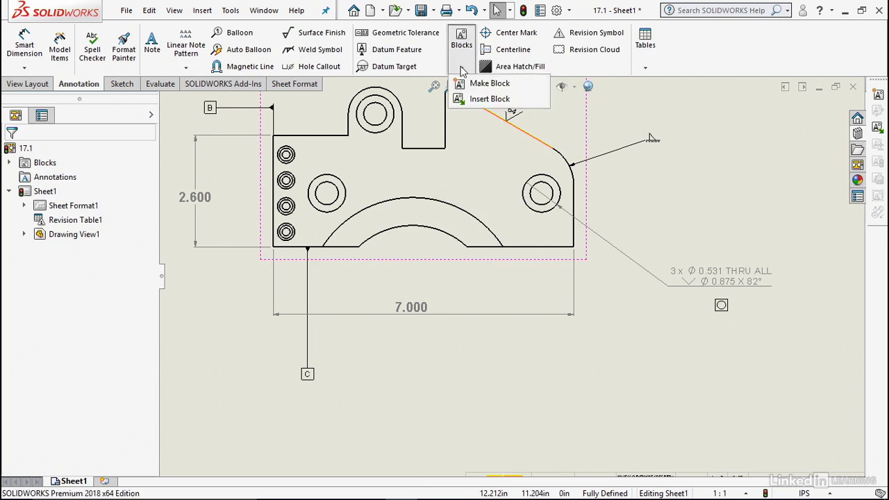
# Set up manual single center marks with document defaults and extended lines turned off.
pyautogui.click(648, 104)
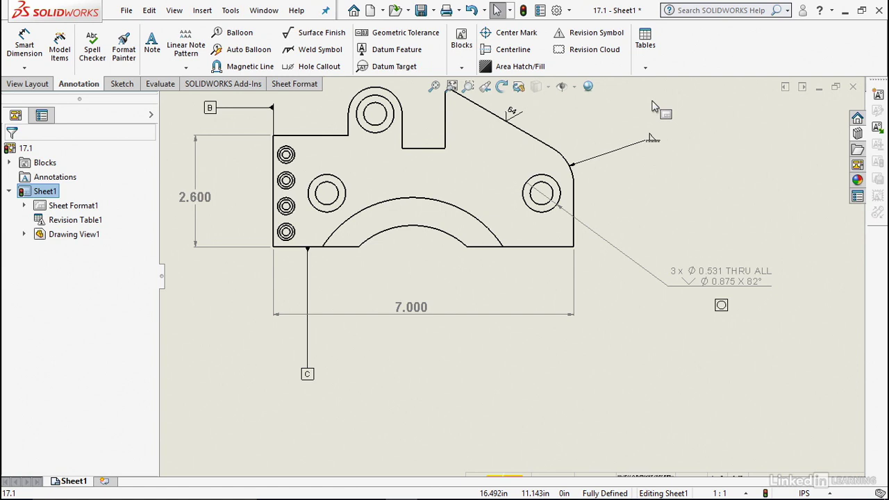
pyautogui.click(511, 33)
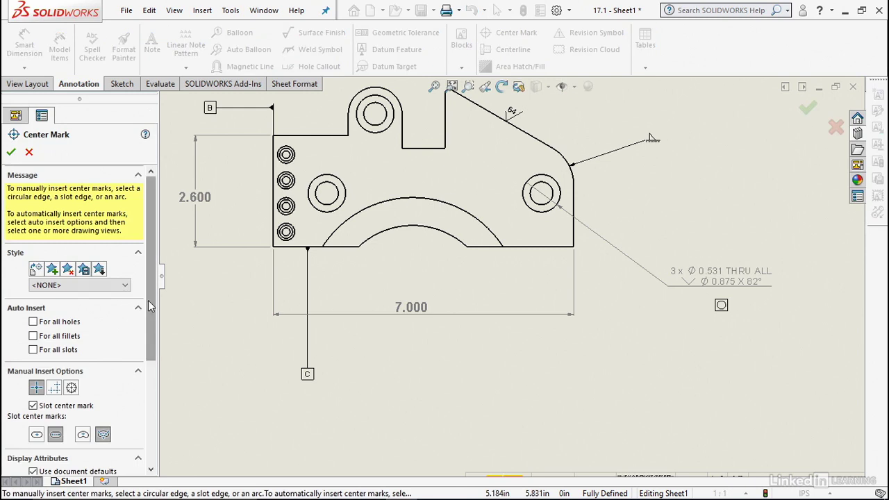
pyautogui.moveTo(151, 307); pyautogui.dragTo(160, 409)
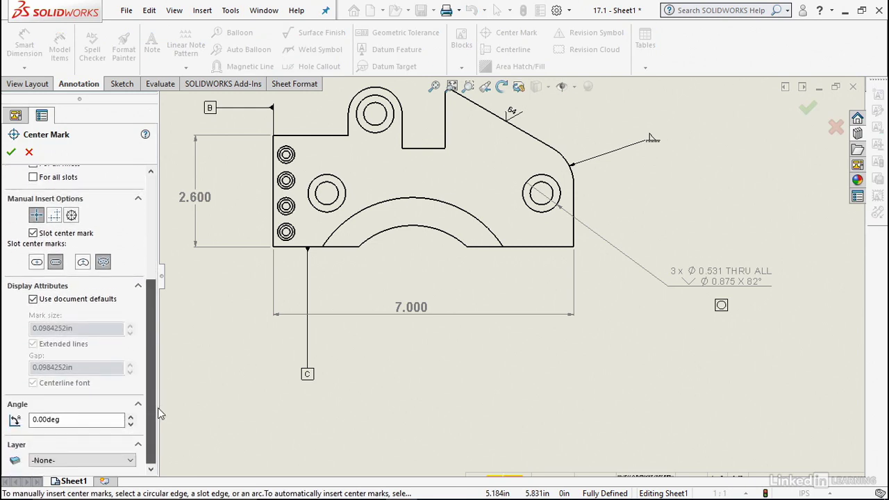
pyautogui.click(35, 265)
pyautogui.click(55, 265)
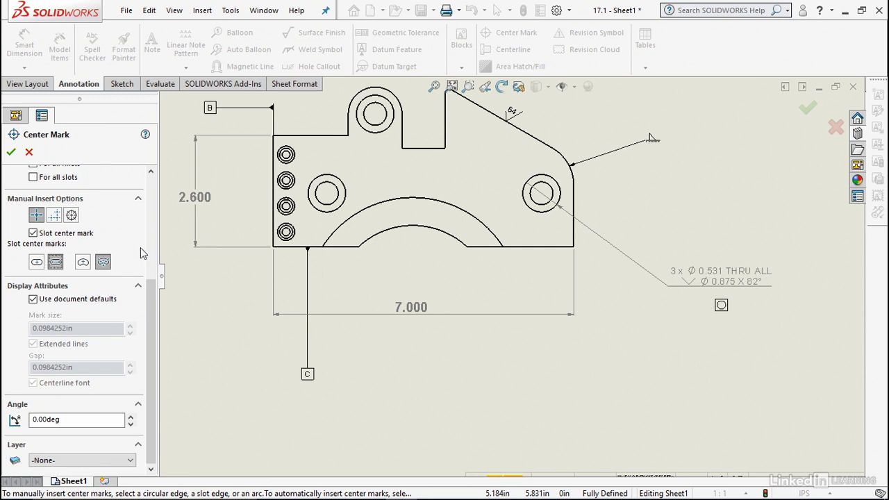
pyautogui.click(33, 299)
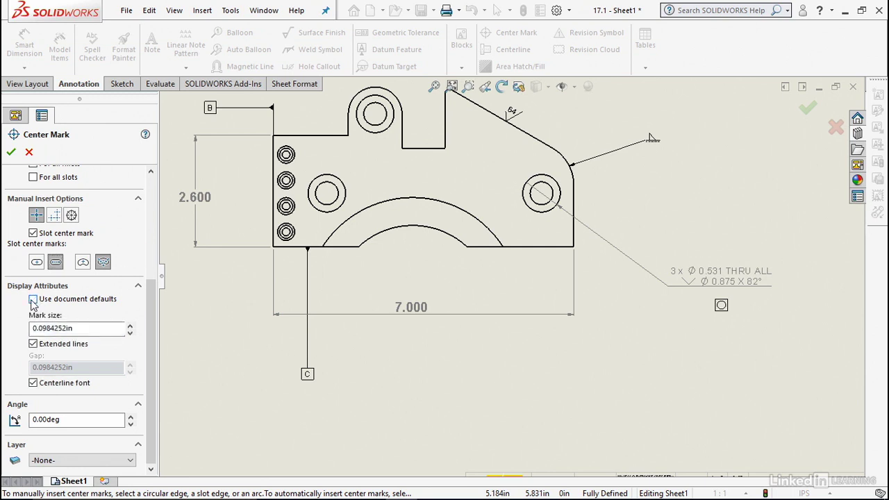
pyautogui.click(34, 344)
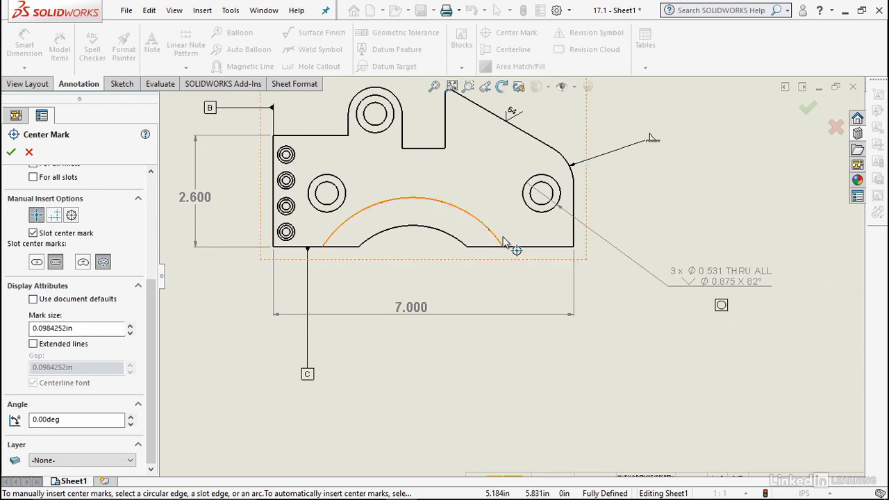
# Add center marks to the three large countersunk holes and the bottom arc, and move the width dimension below the arc's center.
pyautogui.click(552, 206)
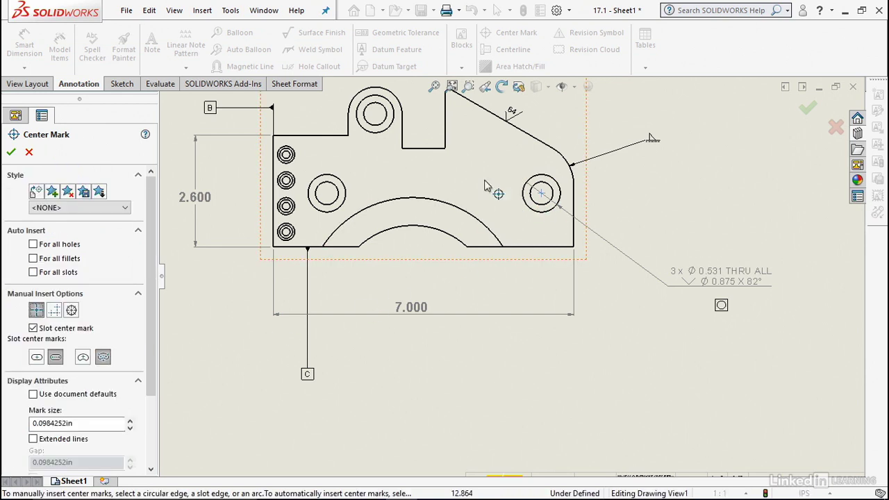
pyautogui.click(394, 131)
pyautogui.click(339, 199)
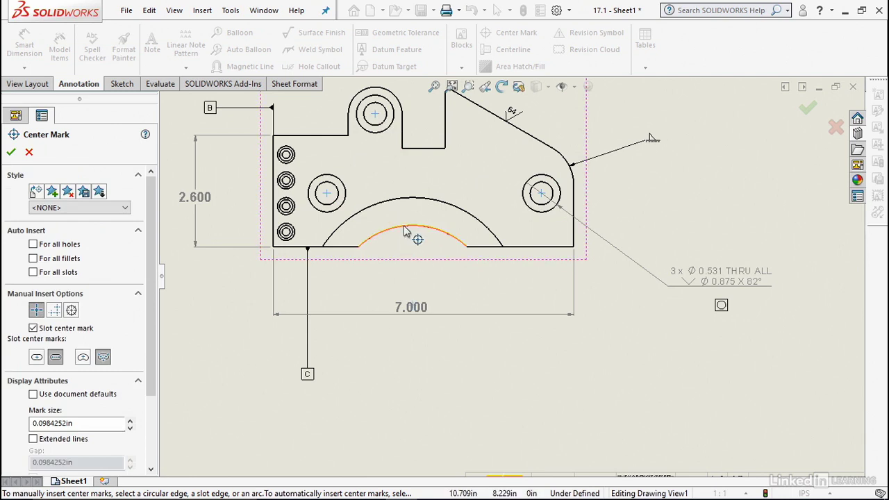
pyautogui.click(11, 153)
pyautogui.moveTo(432, 316); pyautogui.dragTo(428, 345)
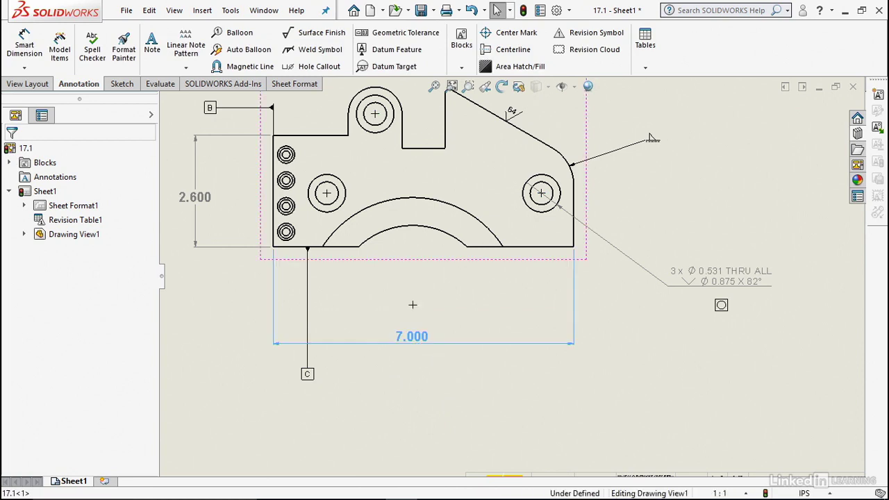
pyautogui.click(632, 368)
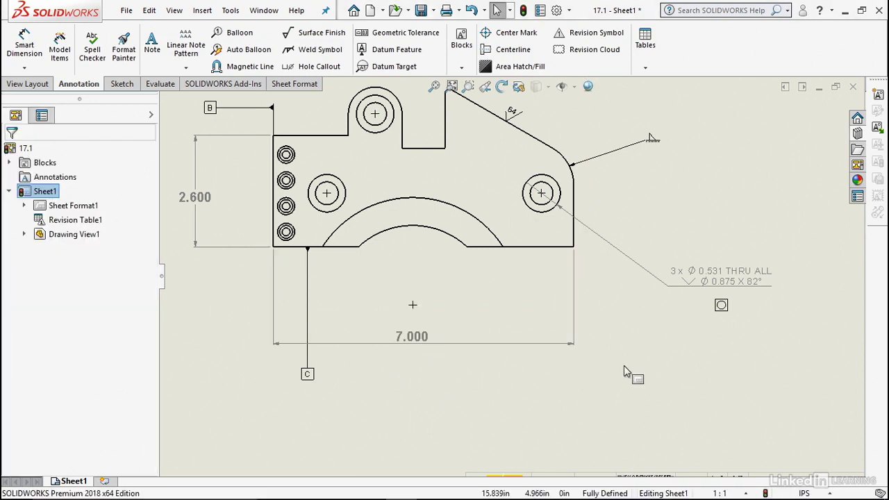
# Insert a centerline midway between the part's left and right vertical edges.
pyautogui.click(491, 52)
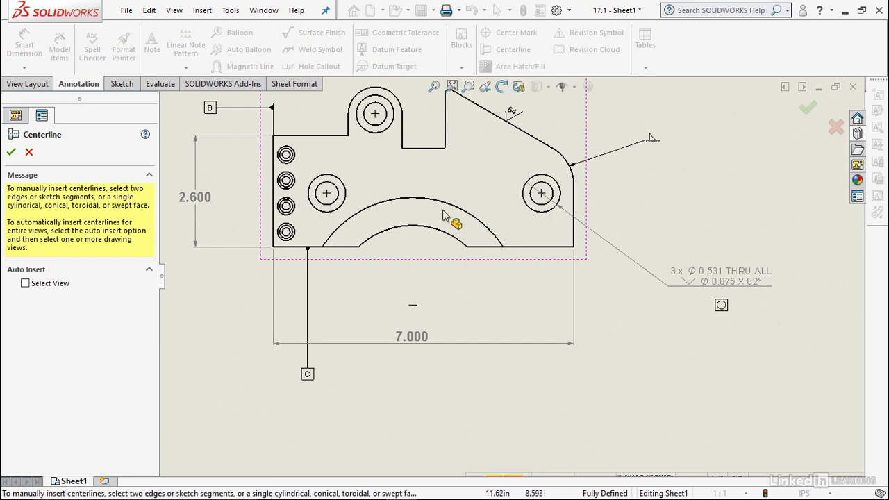
pyautogui.click(274, 229)
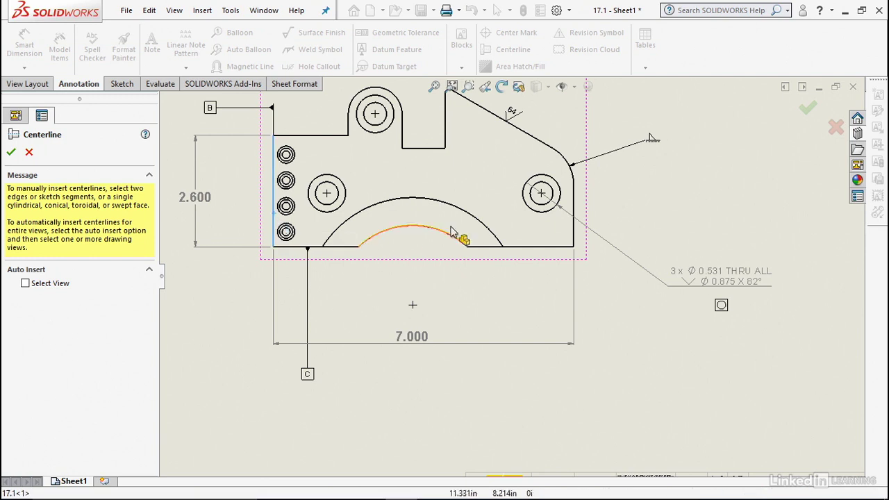
pyautogui.click(573, 221)
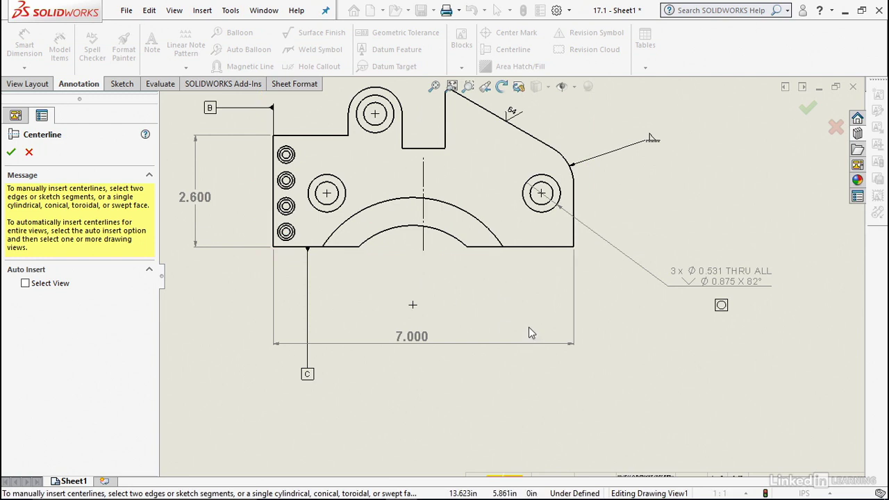
pyautogui.press('Escape')
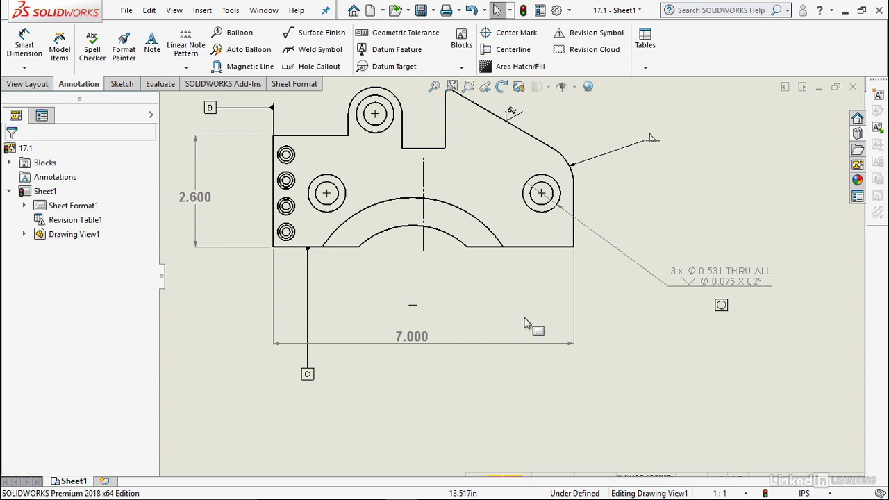
# Delete the vertical centerline from the drawing view.
pyautogui.click(423, 237)
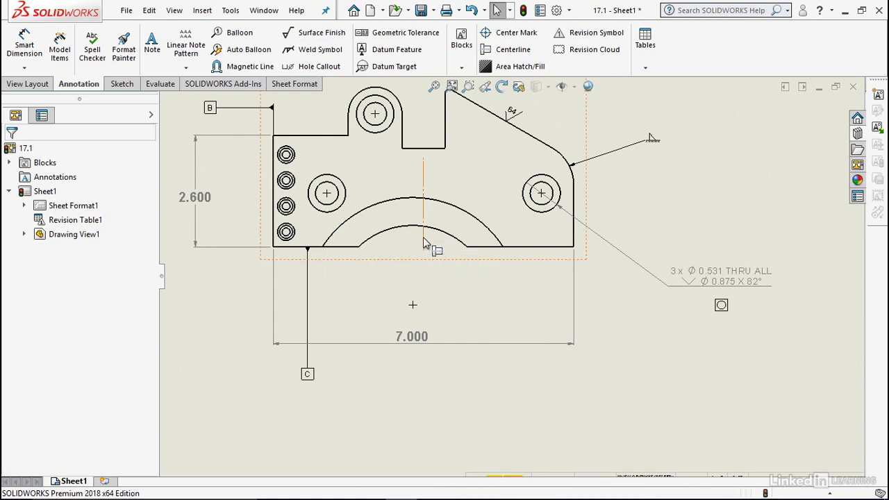
pyautogui.press('Delete')
pyautogui.click(614, 309)
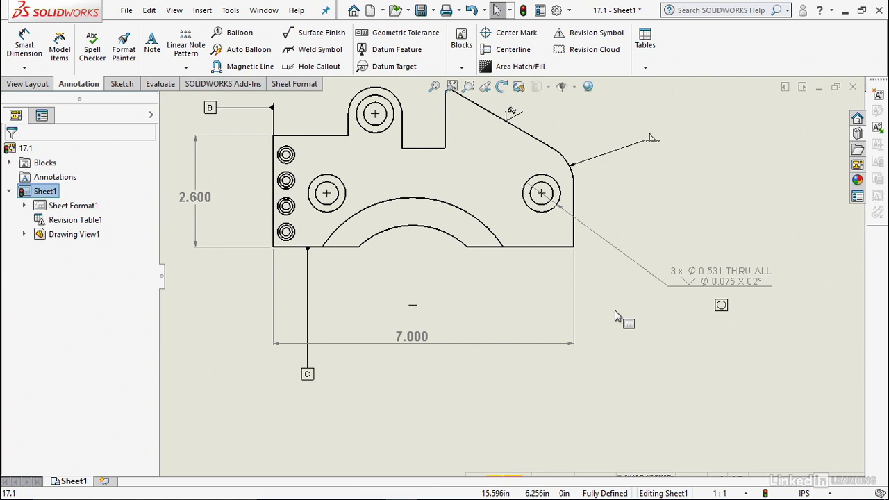
# Preview the Solid, None and Hatch fill types of Area Hatch/Fill and view the available hatch patterns.
pyautogui.click(516, 70)
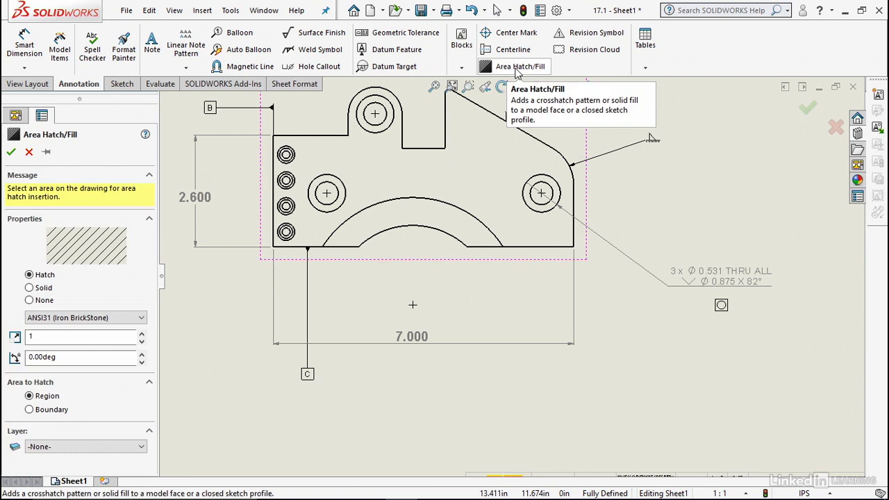
pyautogui.click(29, 287)
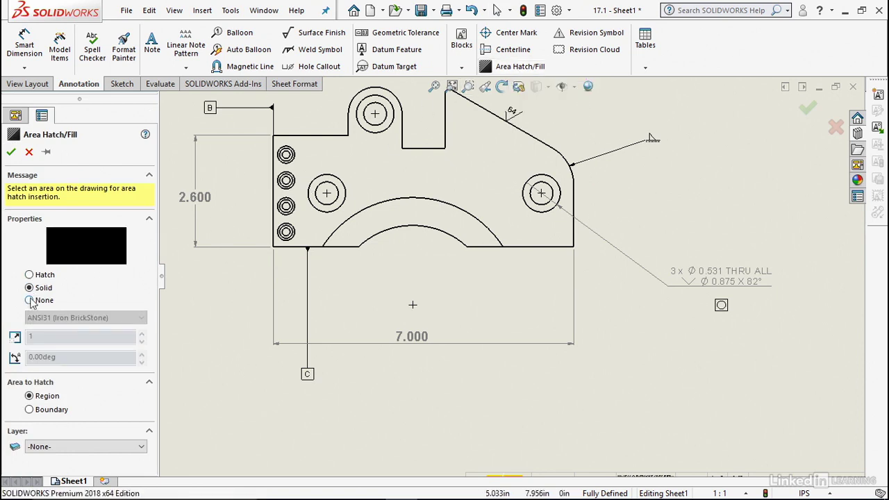
pyautogui.click(29, 300)
pyautogui.click(29, 275)
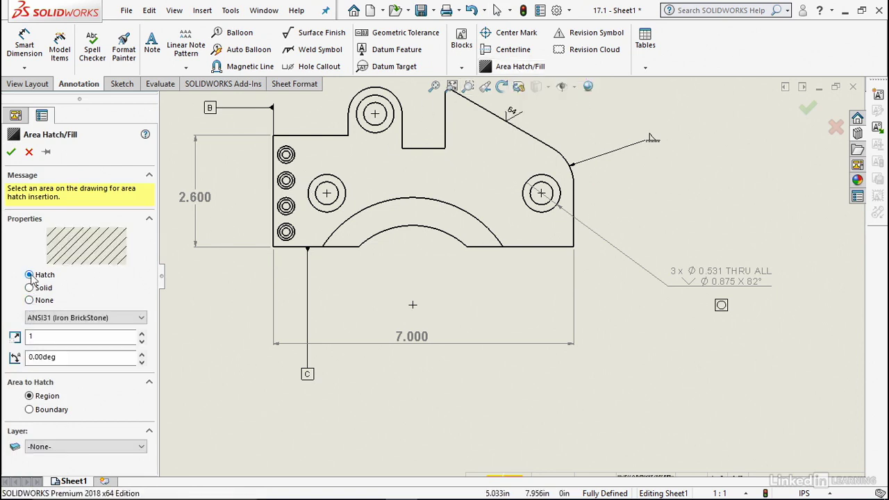
pyautogui.click(138, 320)
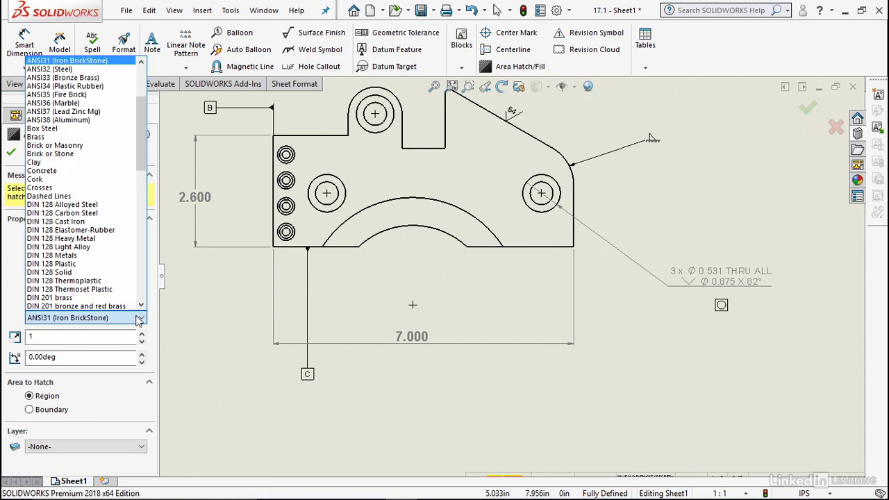
pyautogui.click(156, 343)
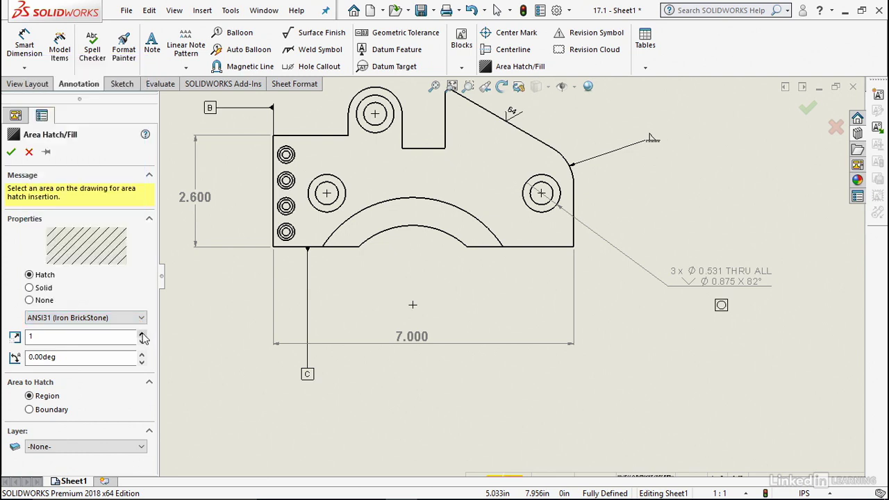
# Try denser hatch pattern scales and set the scale back to 1.
pyautogui.click(142, 334)
pyautogui.click(142, 334)
pyautogui.click(142, 334)
pyautogui.click(142, 335)
pyautogui.click(142, 342)
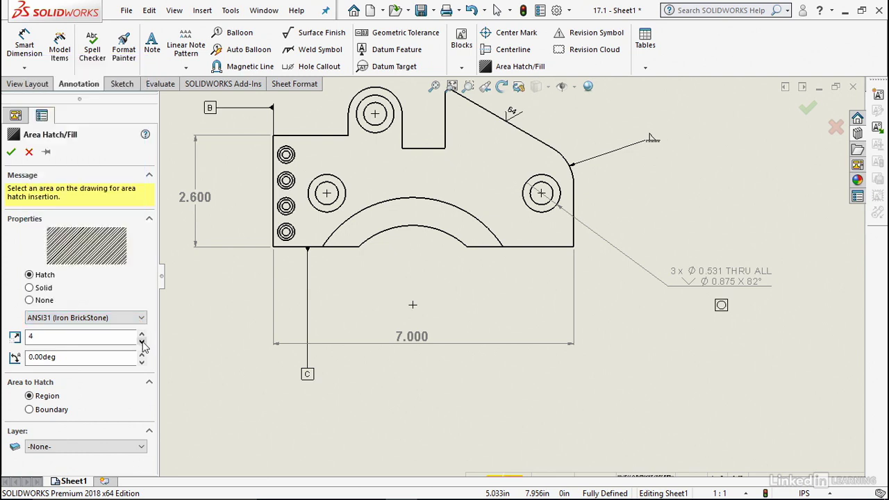
pyautogui.click(142, 342)
pyautogui.click(142, 341)
pyautogui.click(142, 342)
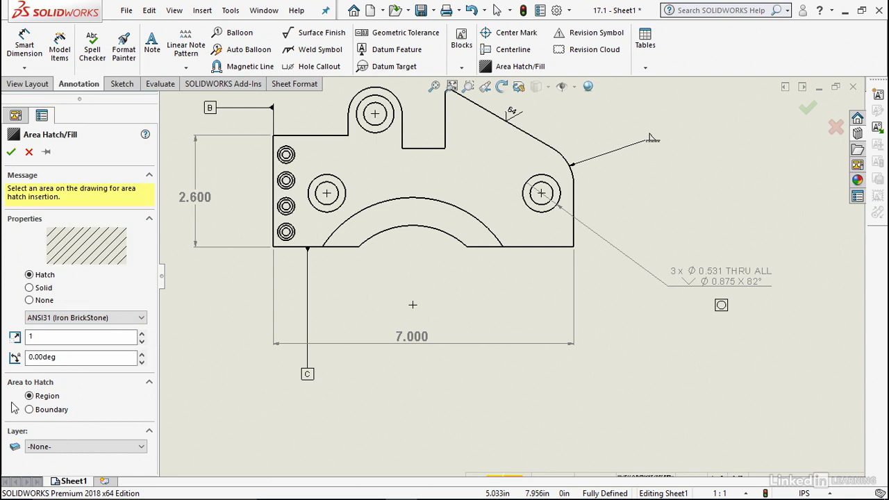
# Hatch the part's main face with the ANSI31 (Iron BrickStone) pattern at a scale of 0.5.
pyautogui.click(402, 178)
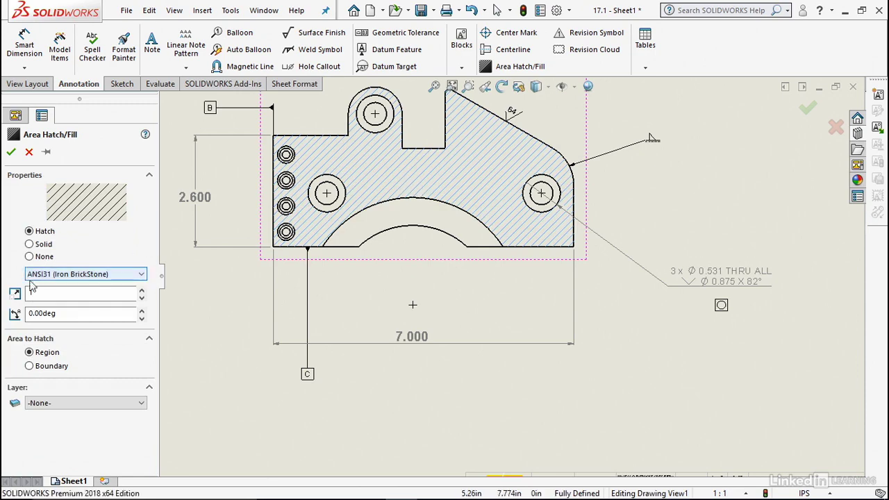
pyautogui.click(142, 289)
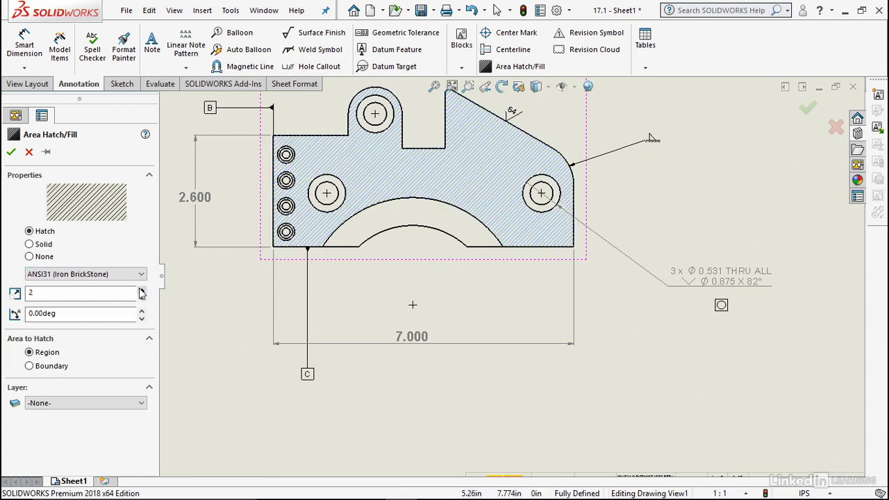
pyautogui.click(140, 299)
pyautogui.click(140, 300)
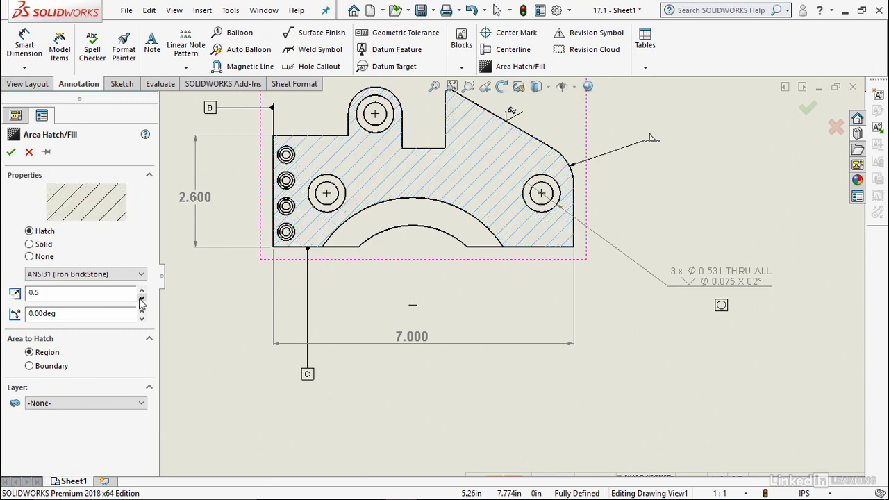
pyautogui.click(11, 152)
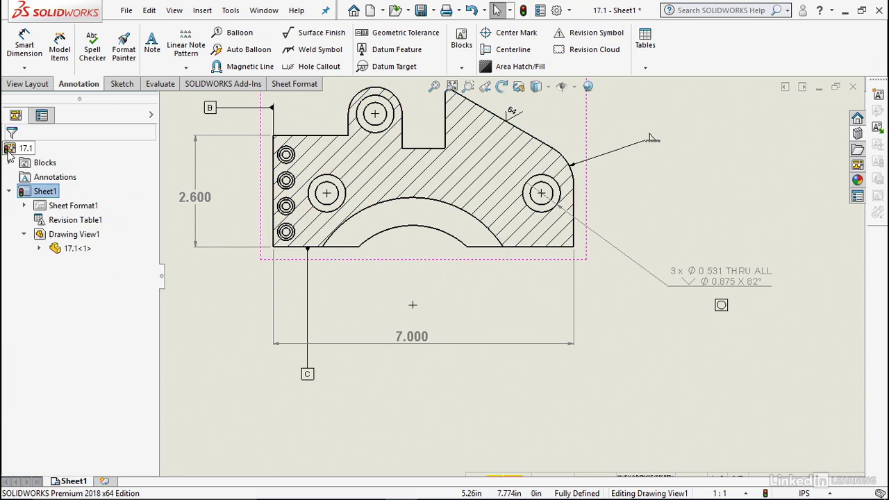
# Attach a Revision Symbol A to the outer circle of the part's right hole, placed outside the right edge.
pyautogui.scroll(4, 664, 220)
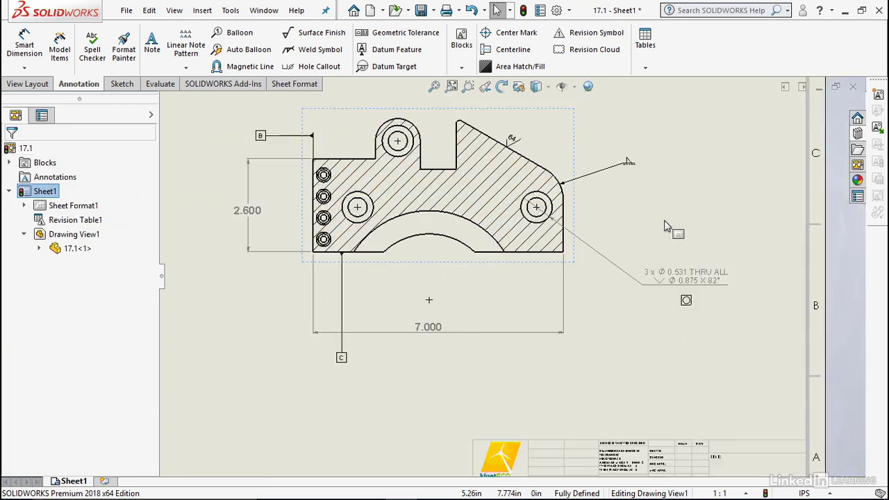
pyautogui.scroll(1, 653, 222)
pyautogui.scroll(-1, 607, 219)
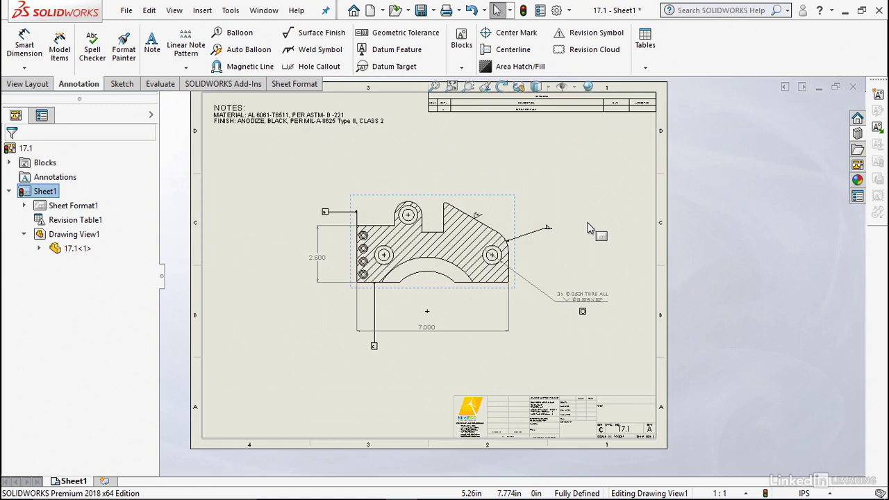
pyautogui.click(591, 33)
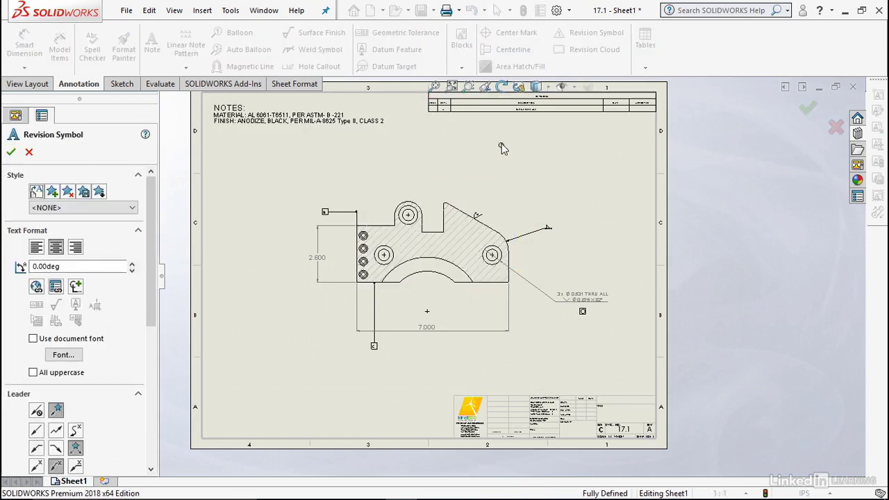
pyautogui.scroll(-5, 458, 146)
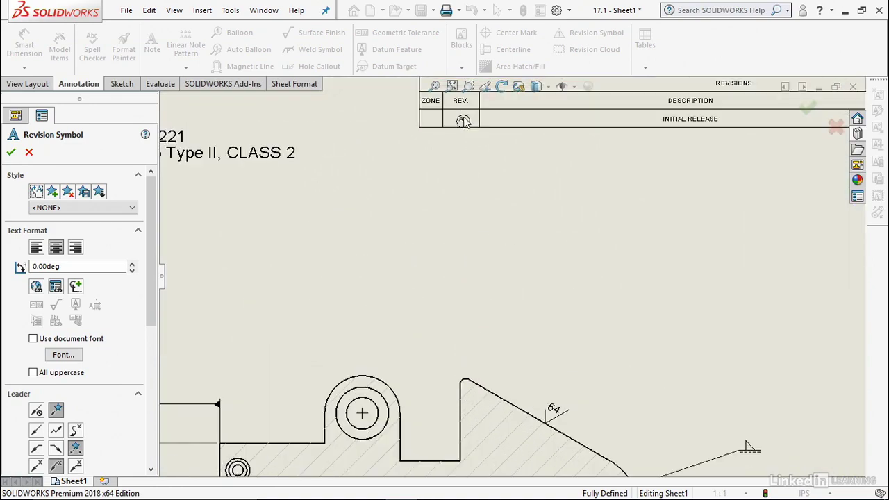
pyautogui.scroll(8, 531, 265)
pyautogui.scroll(-3, 534, 358)
pyautogui.scroll(-5, 527, 323)
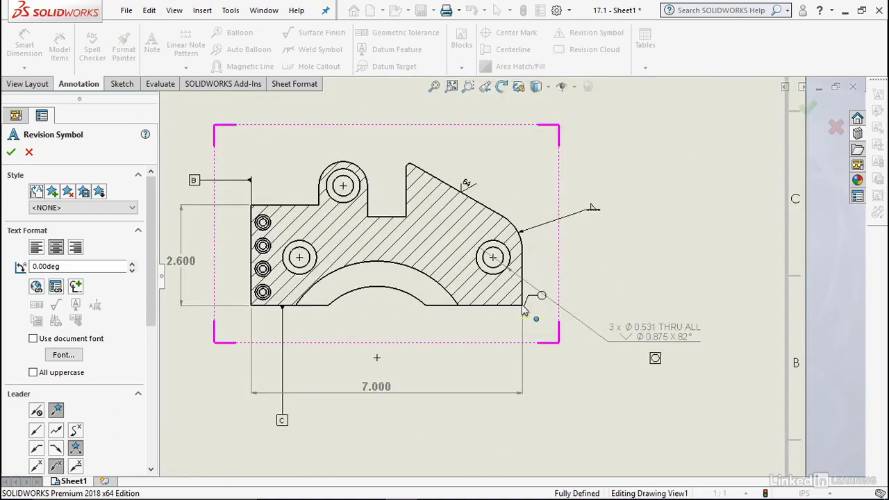
pyautogui.click(505, 233)
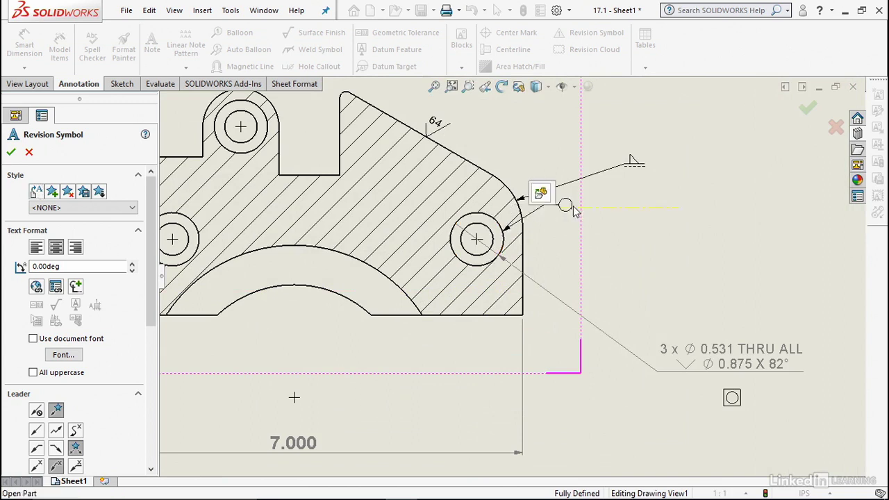
pyautogui.click(587, 220)
pyautogui.press('Escape')
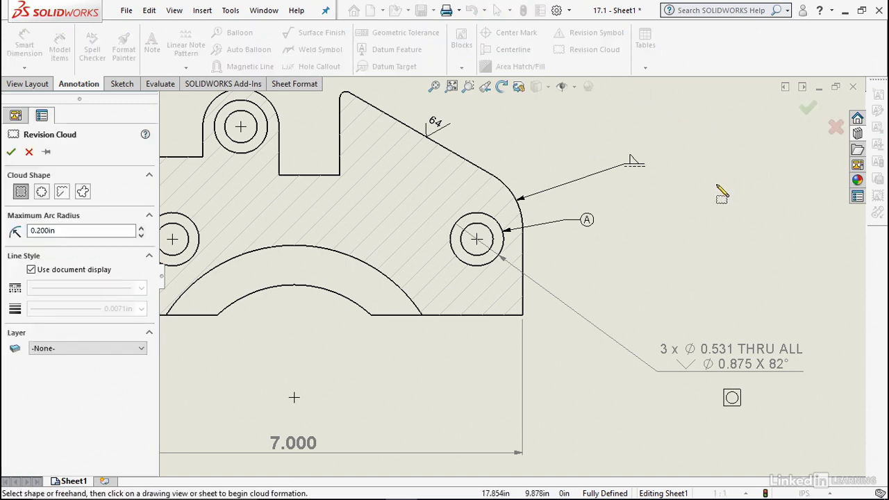
# Draw a rectangular Revision Cloud with a 0.200 in maximum arc radius around the rounded boss and hole at the part's top.
pyautogui.scroll(3, 717, 188)
pyautogui.click(309, 154)
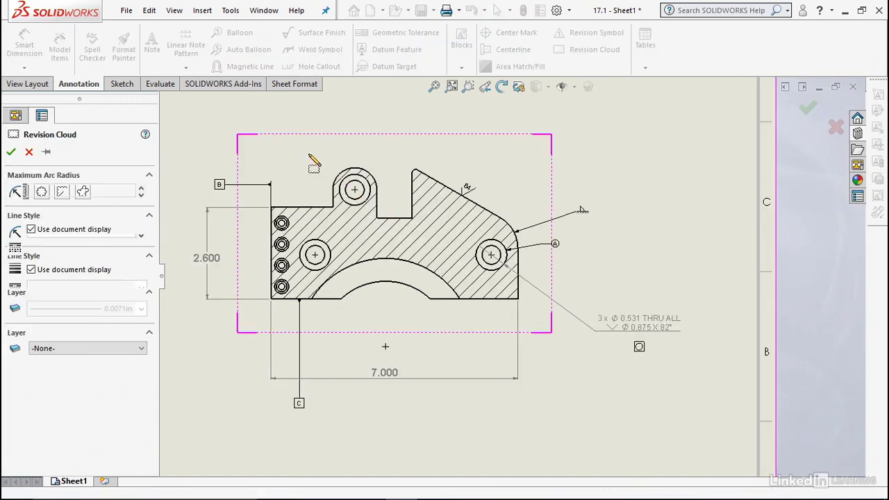
pyautogui.click(398, 212)
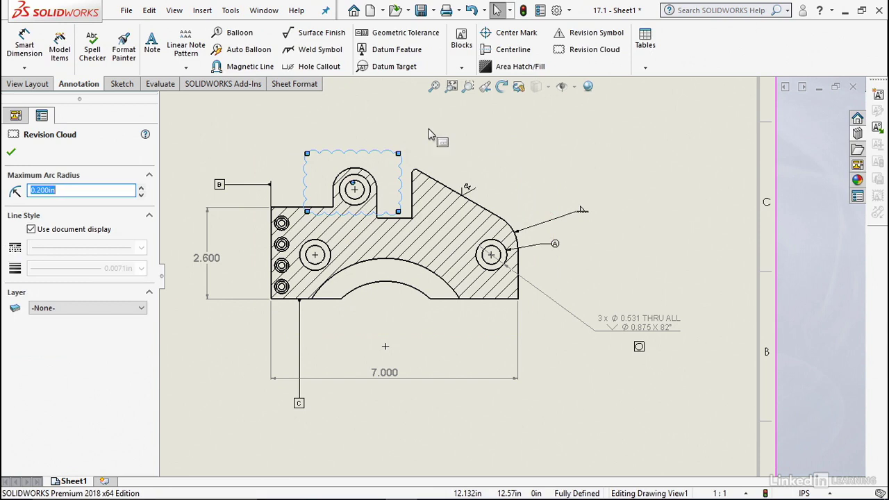
pyautogui.press('Escape')
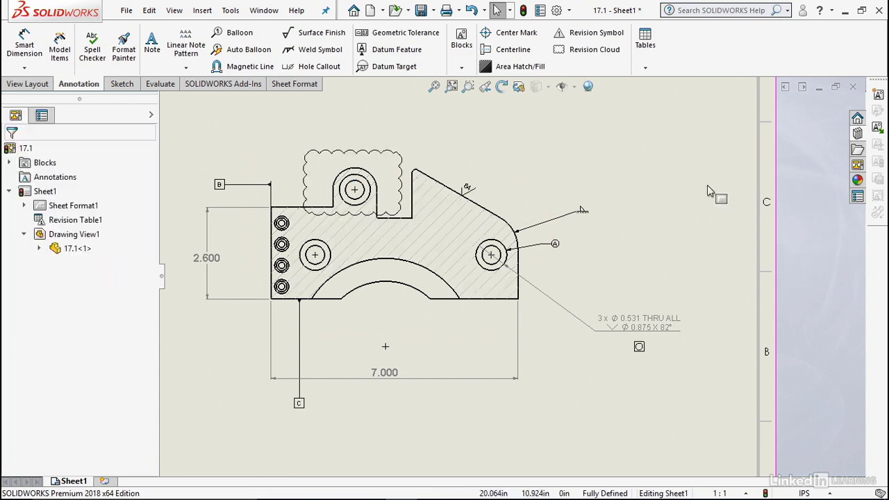
# Insert a General Table with 2 columns and 2 rows on the empty sheet area above and right of the part.
pyautogui.click(645, 71)
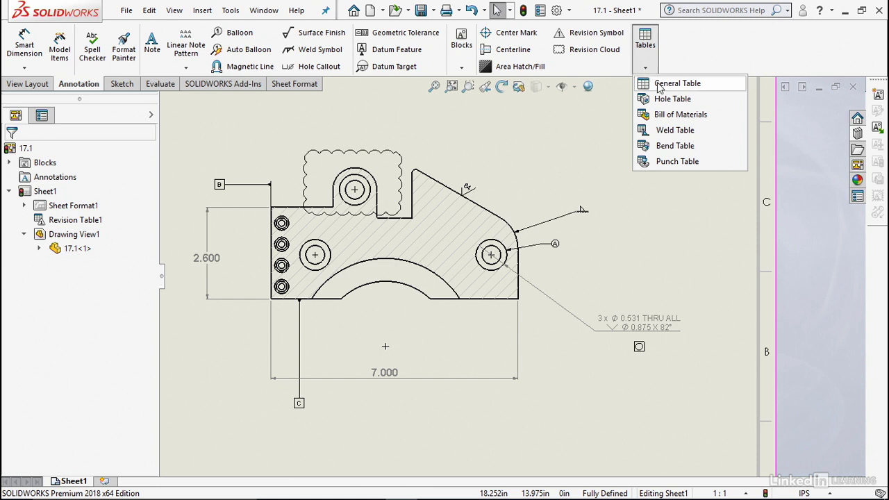
pyautogui.click(664, 84)
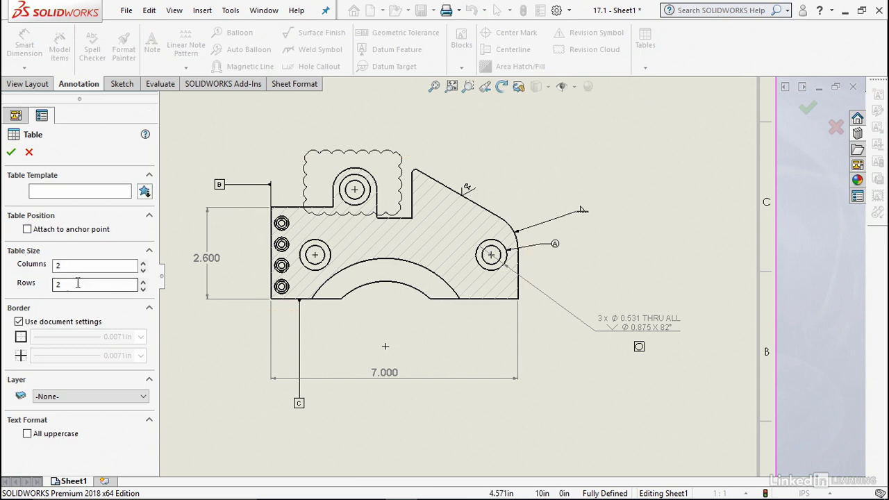
pyautogui.click(12, 154)
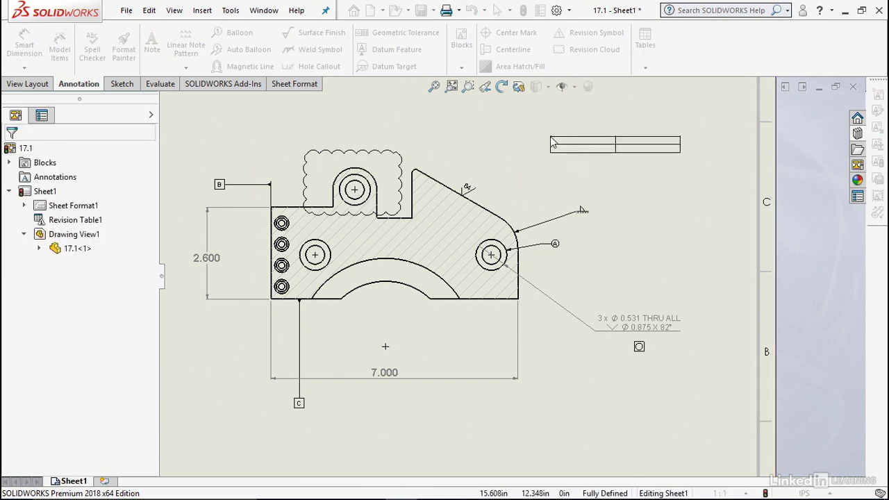
pyautogui.click(557, 135)
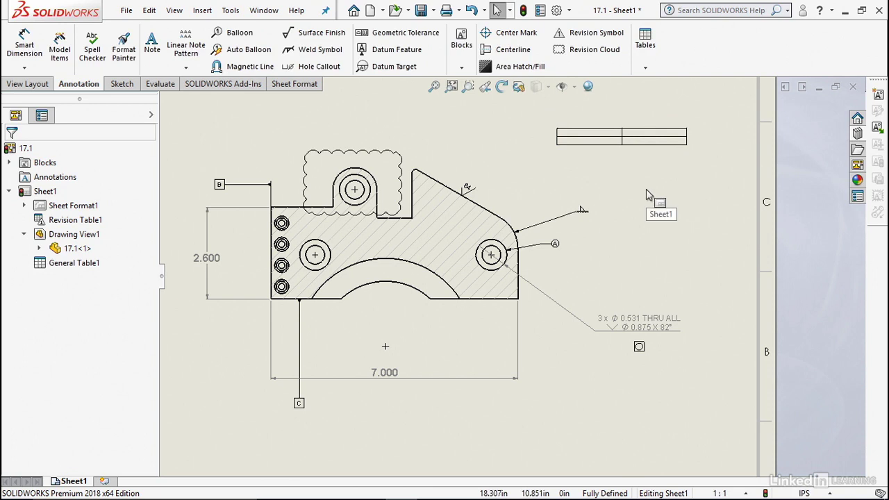
pyautogui.scroll(-1, 646, 193)
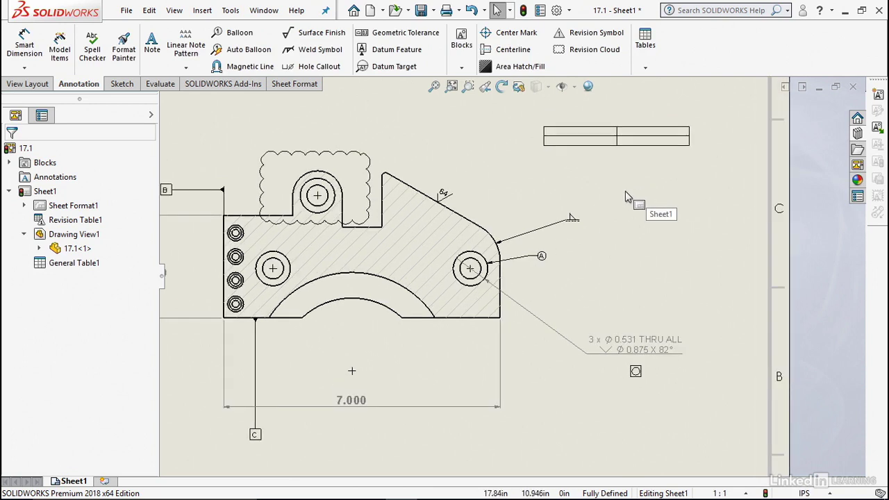